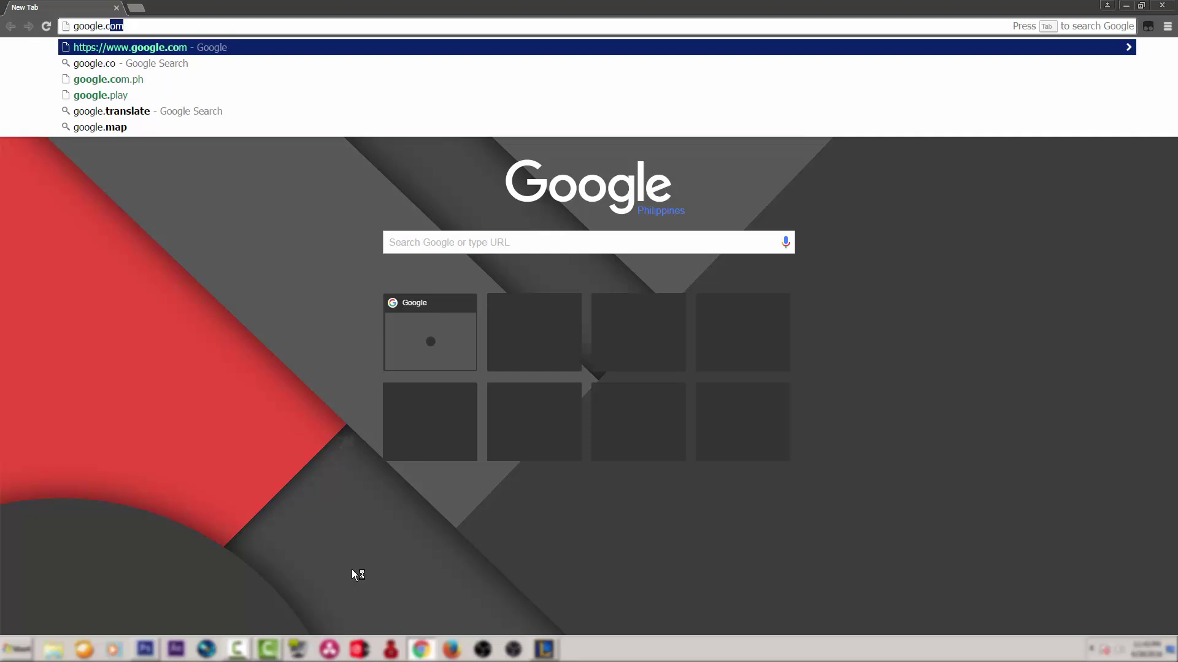
# - Search Google for "OBS" and download OBS Studio for Windows 7/8/10 from the Open Broadcaster Software site
pyautogui.press('Return')
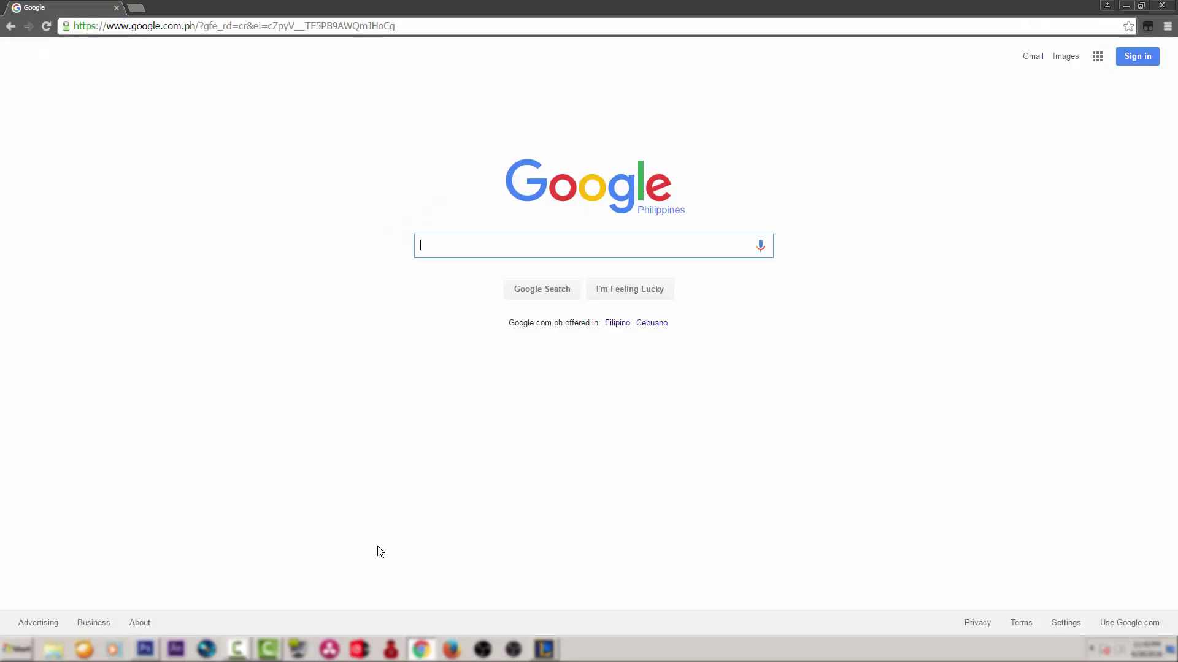
pyautogui.write('OBS')
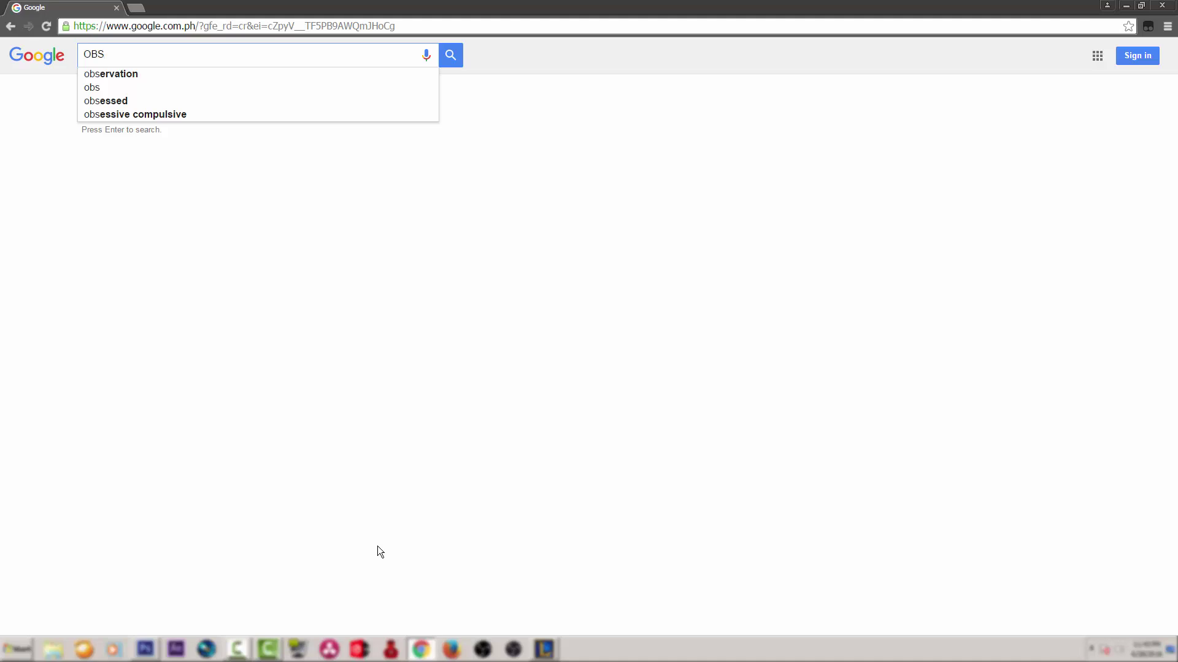
pyautogui.press('Return')
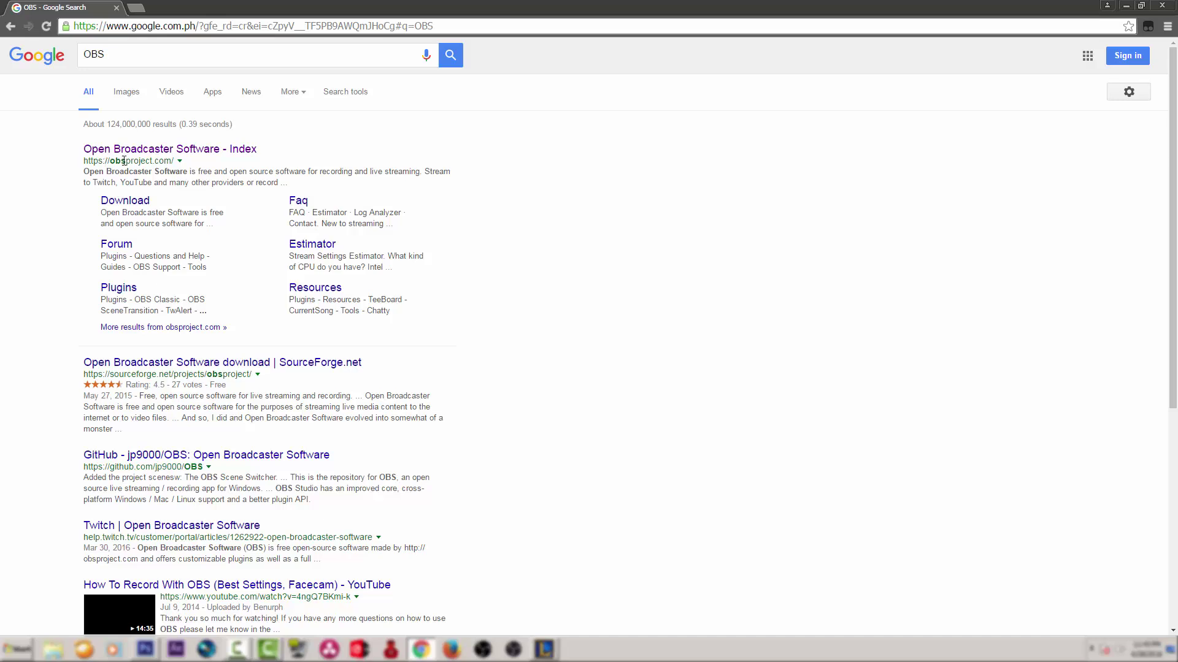
pyautogui.click(162, 150)
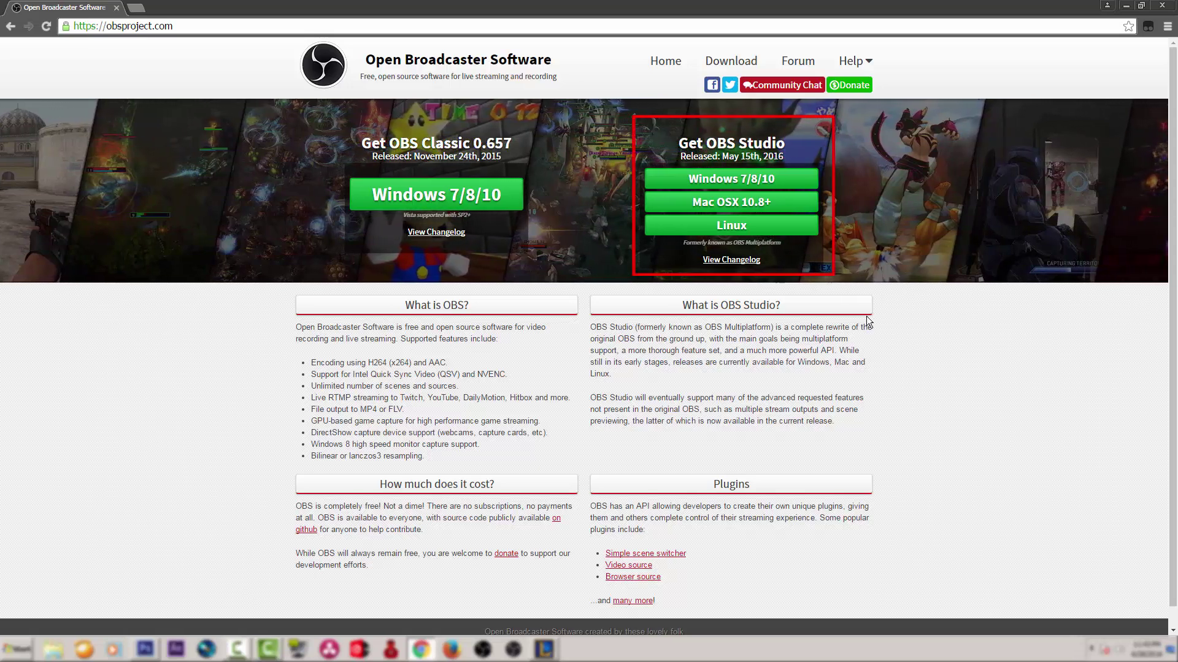
pyautogui.click(780, 179)
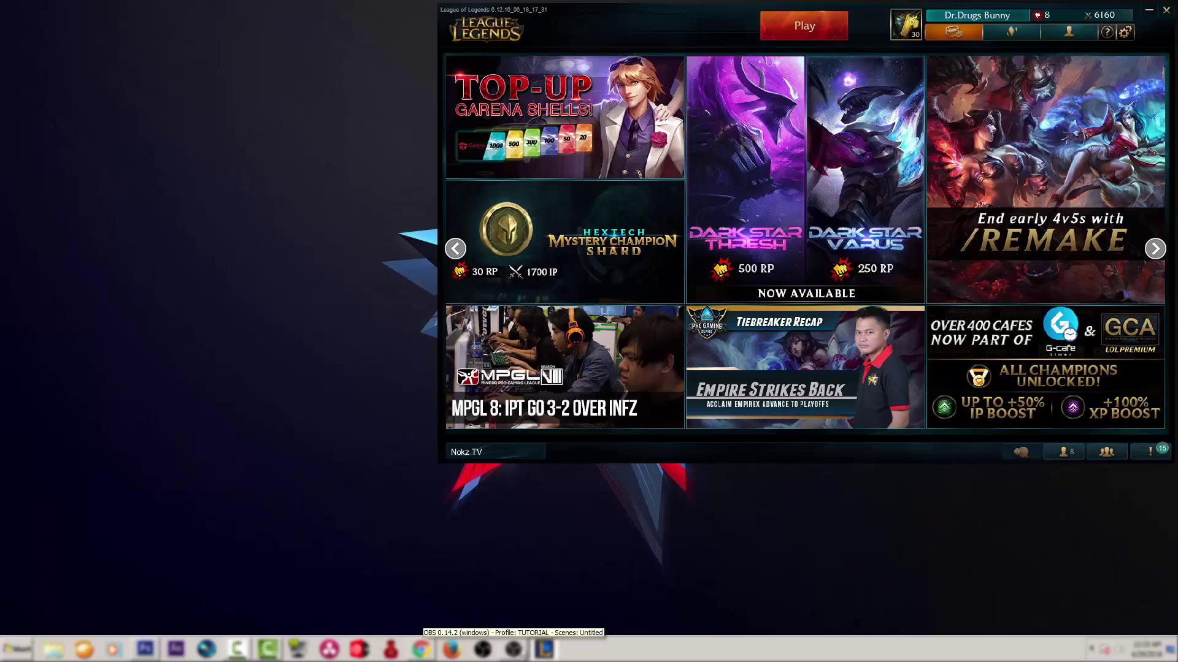
# - Switch to OBS and look through the language and theme choices in its general settings
pyautogui.click(514, 649)
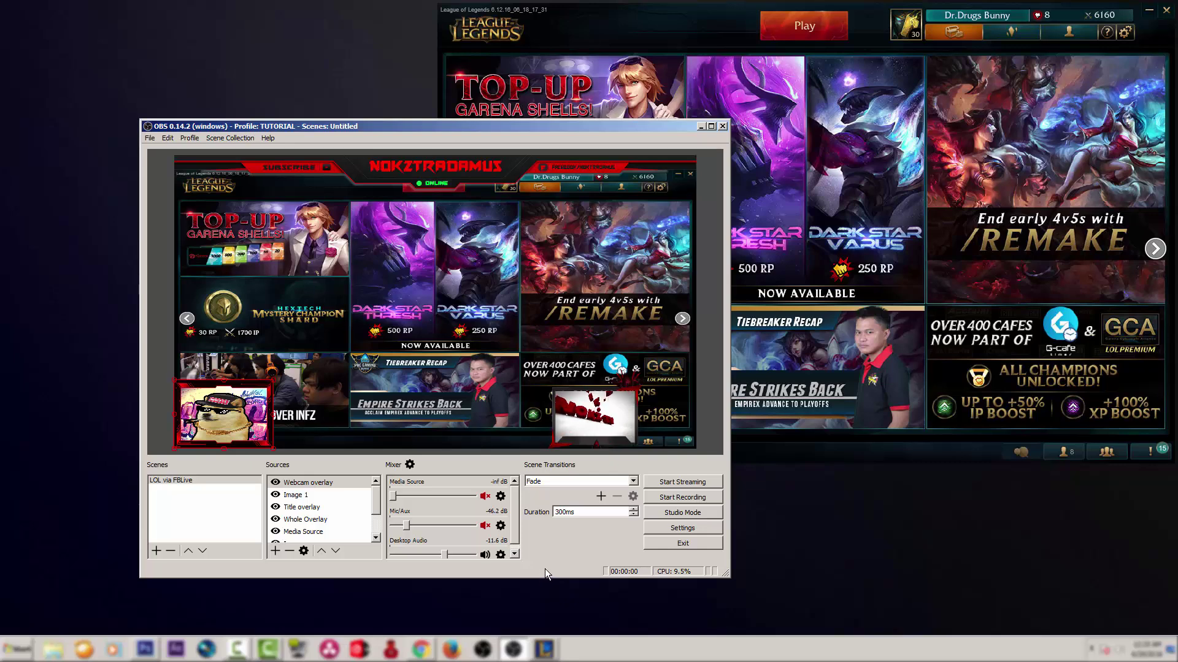
pyautogui.click(650, 528)
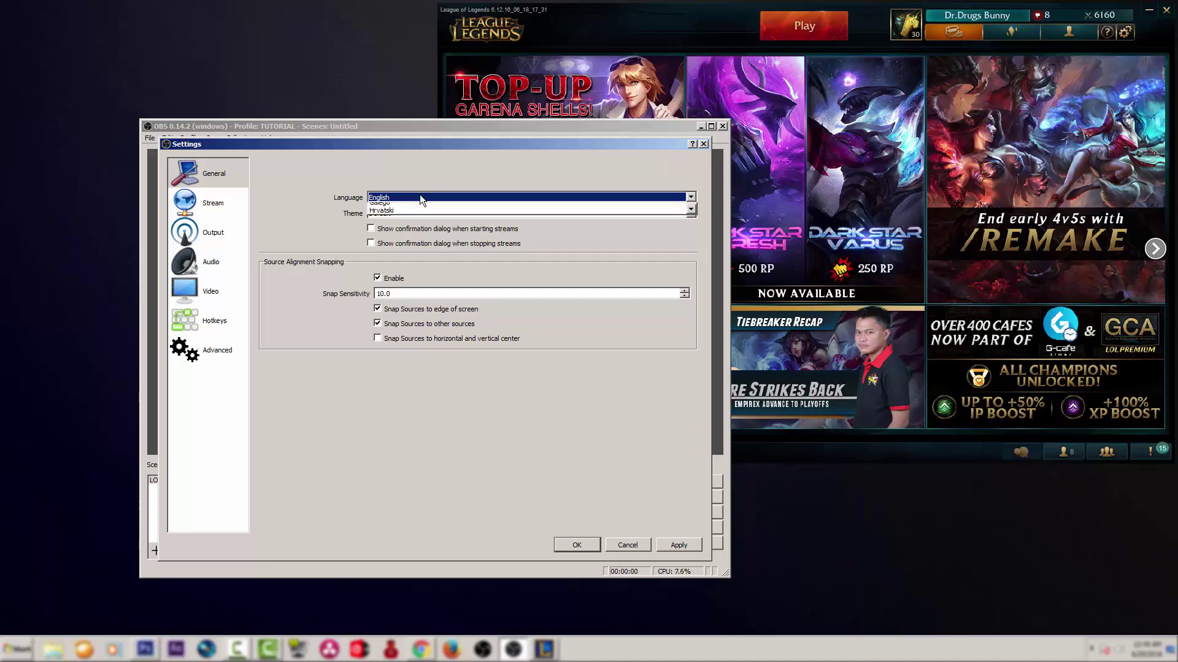
pyautogui.click(421, 197)
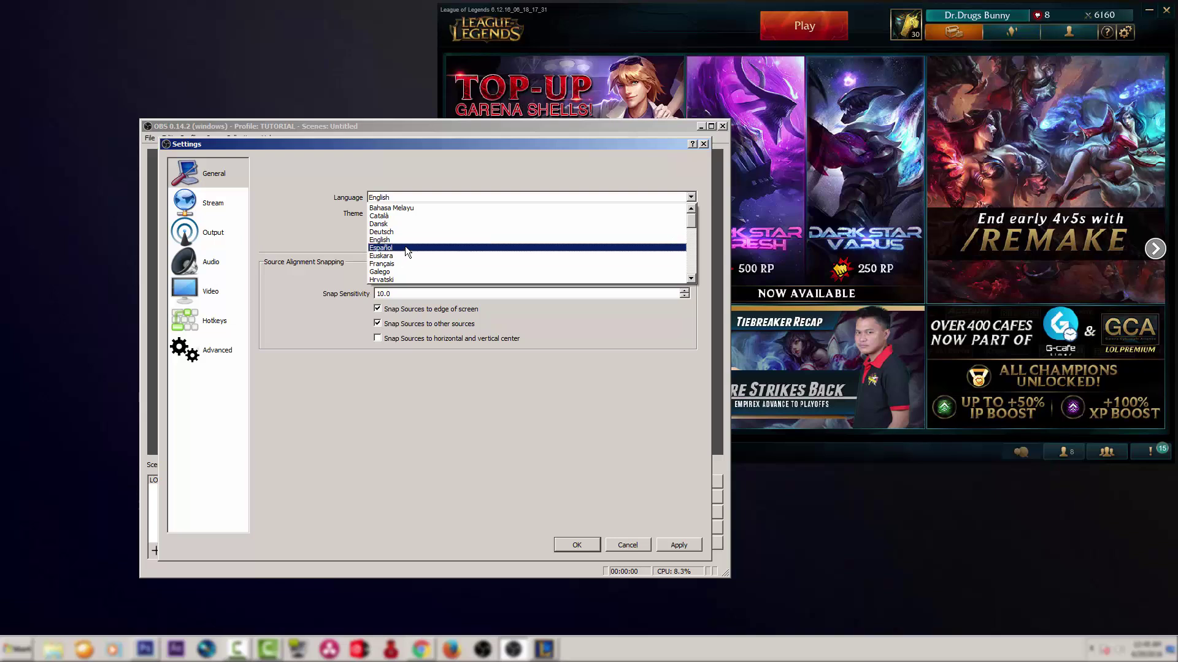
pyautogui.click(312, 230)
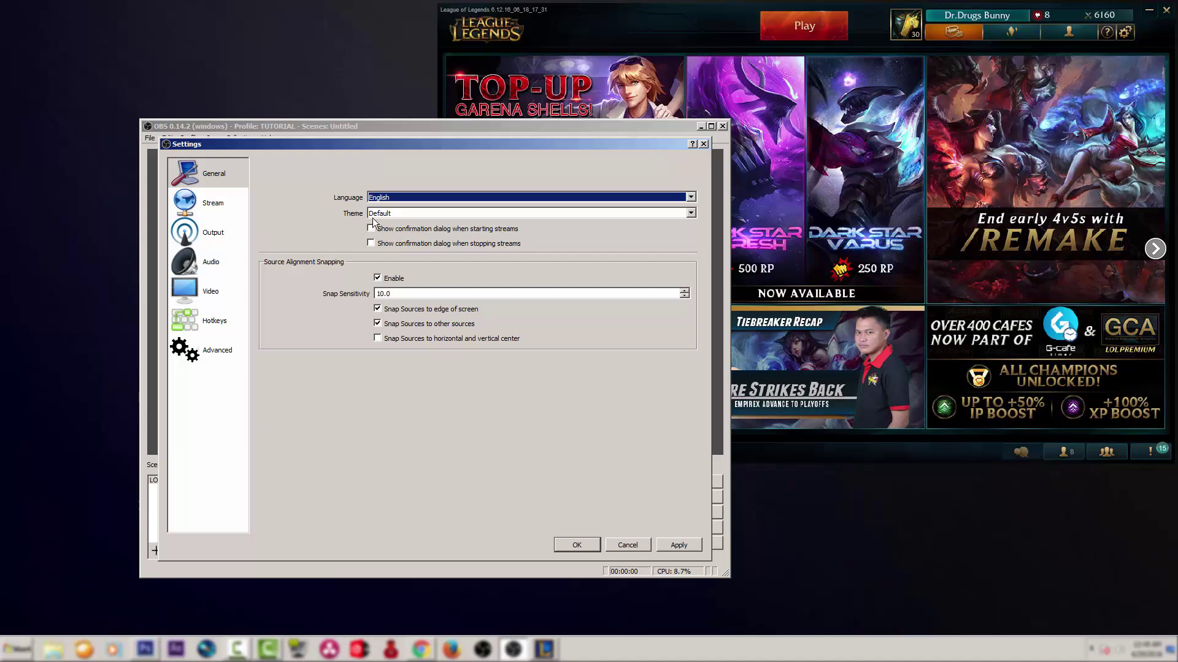
pyautogui.click(409, 214)
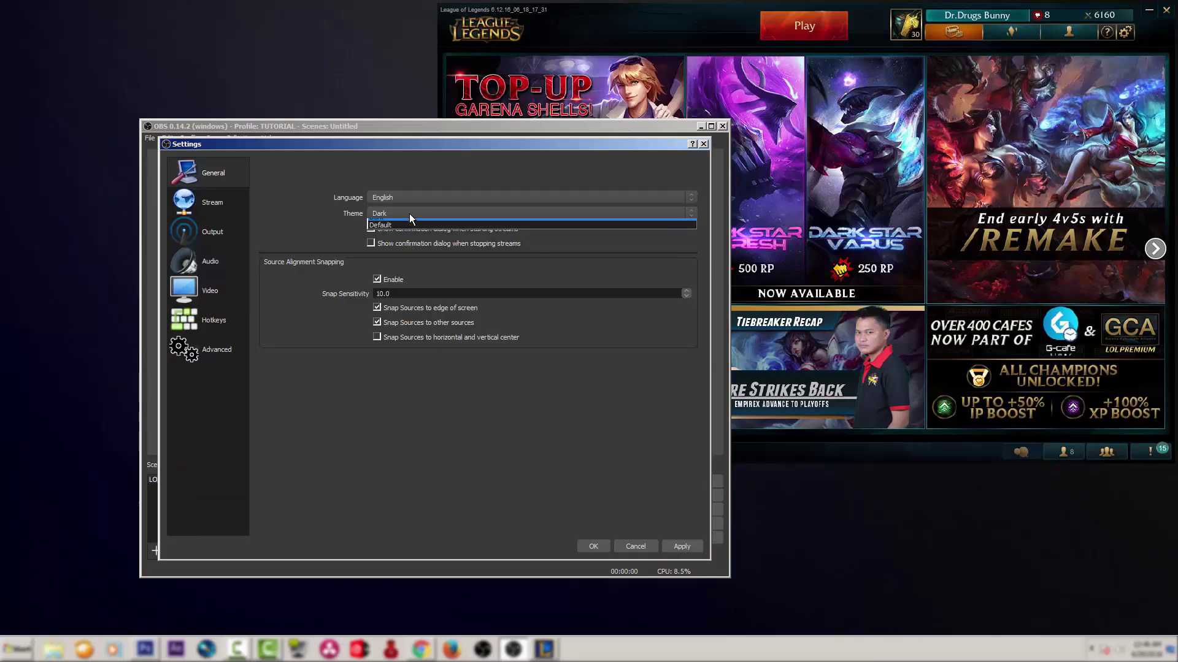
pyautogui.click(409, 214)
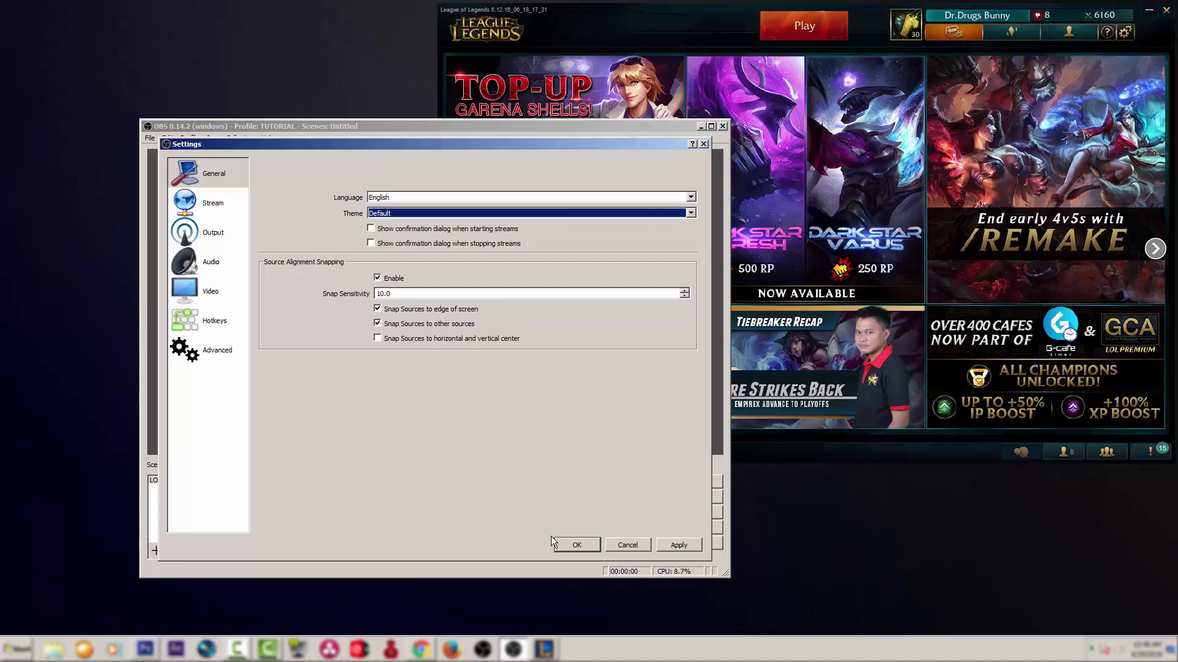
# - Choose Facebook Live as the streaming service in the stream settings
pyautogui.click(212, 210)
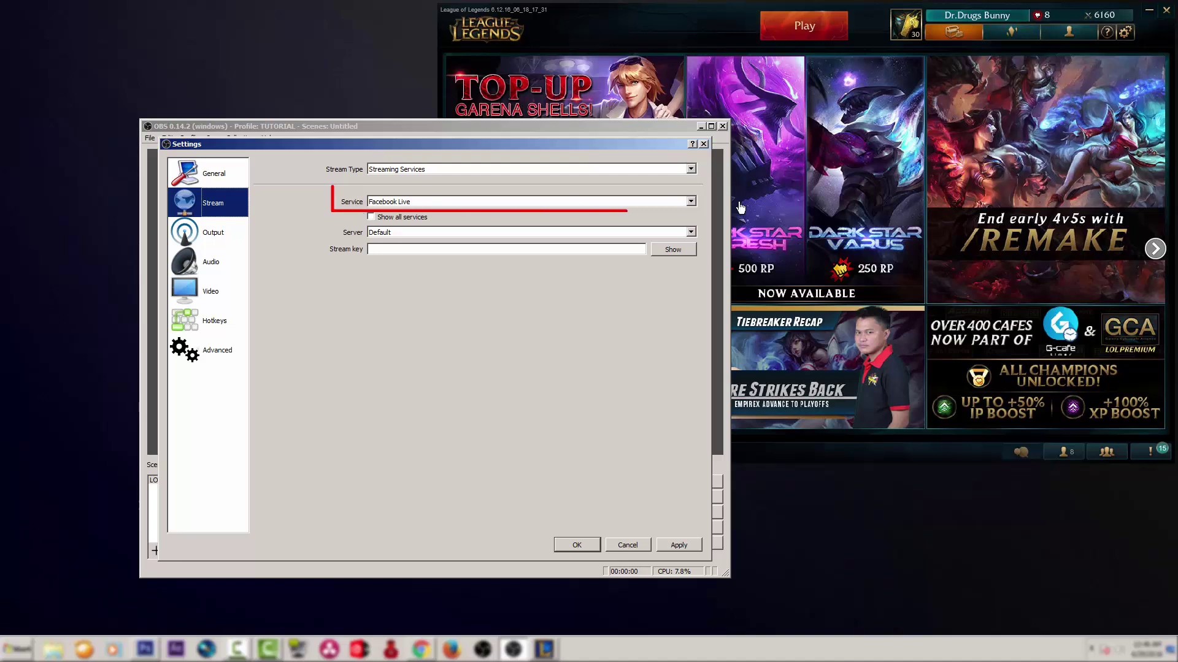
pyautogui.click(692, 202)
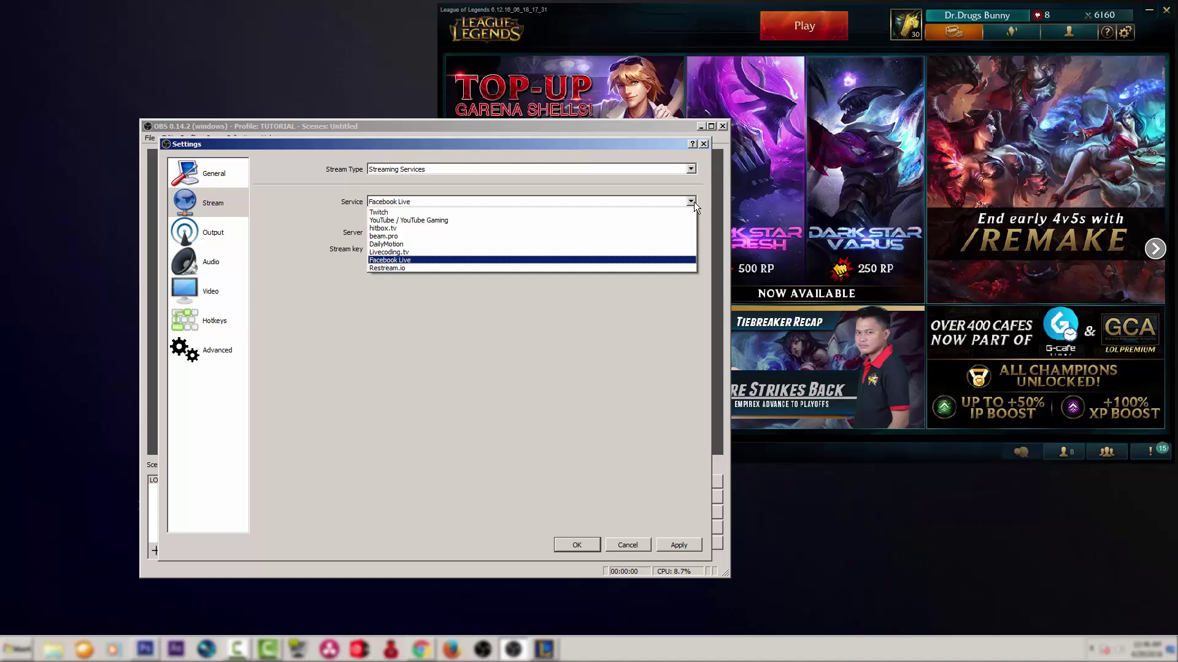
pyautogui.click(694, 201)
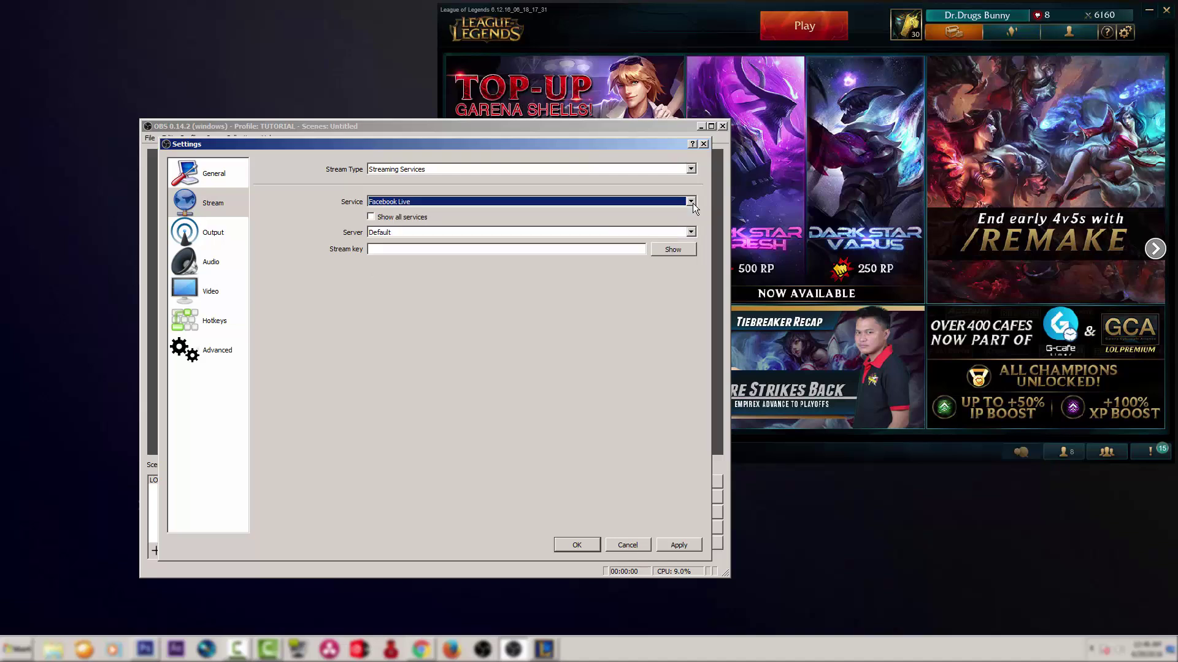
# - Review the streaming video bitrate in the output settings, and apply and close the settings
pyautogui.click(213, 232)
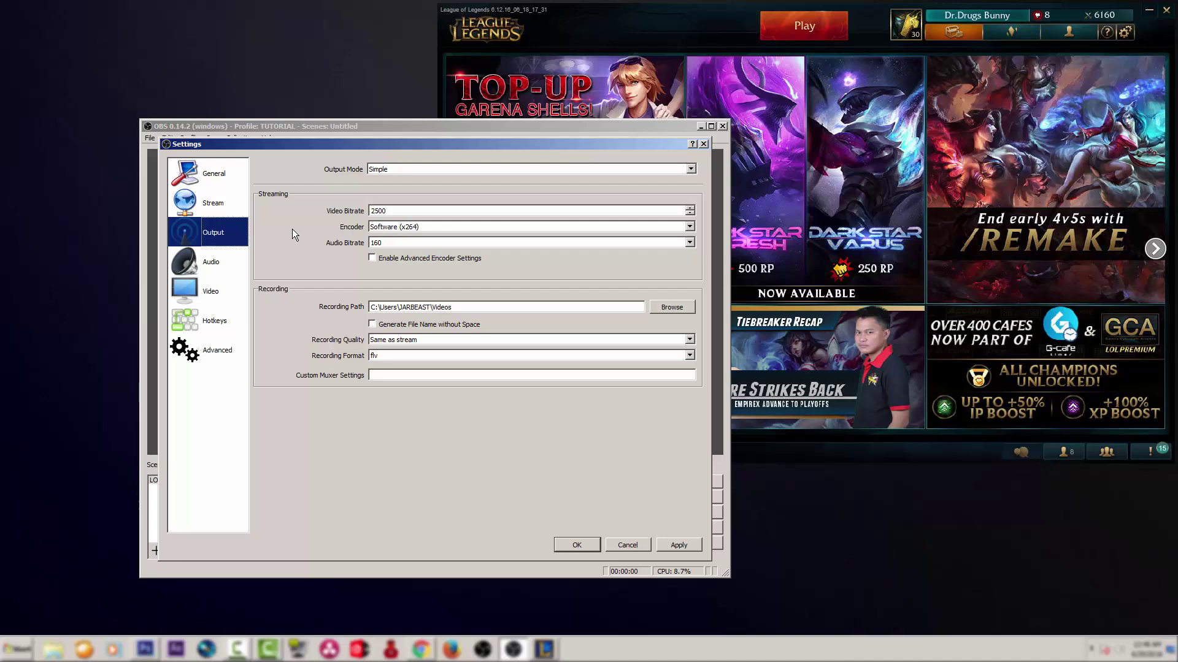
pyautogui.doubleClick(402, 213)
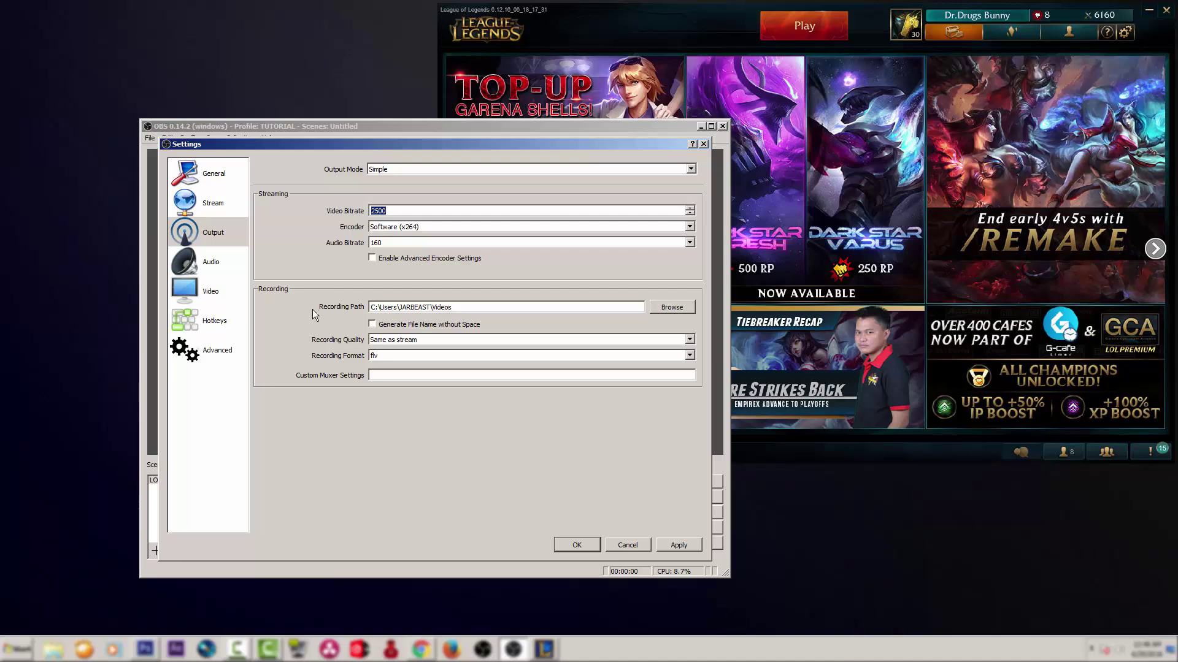
pyautogui.click(679, 547)
pyautogui.click(573, 541)
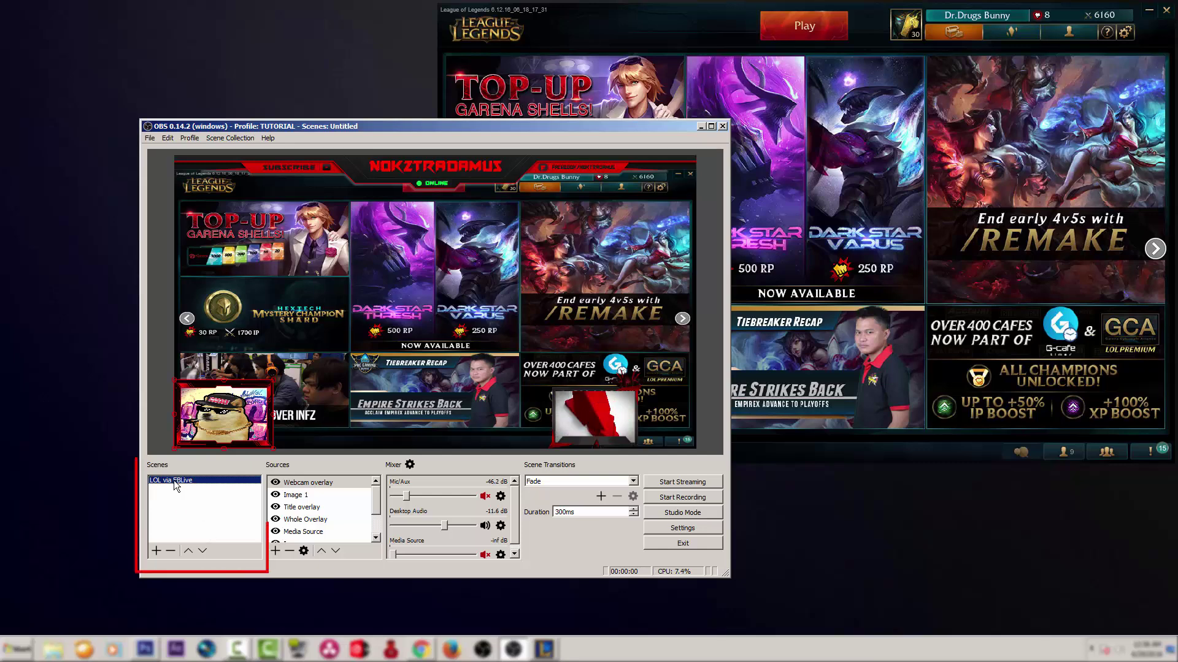
# - Add a new scene named "Tutorial"
pyautogui.rightClick(186, 496)
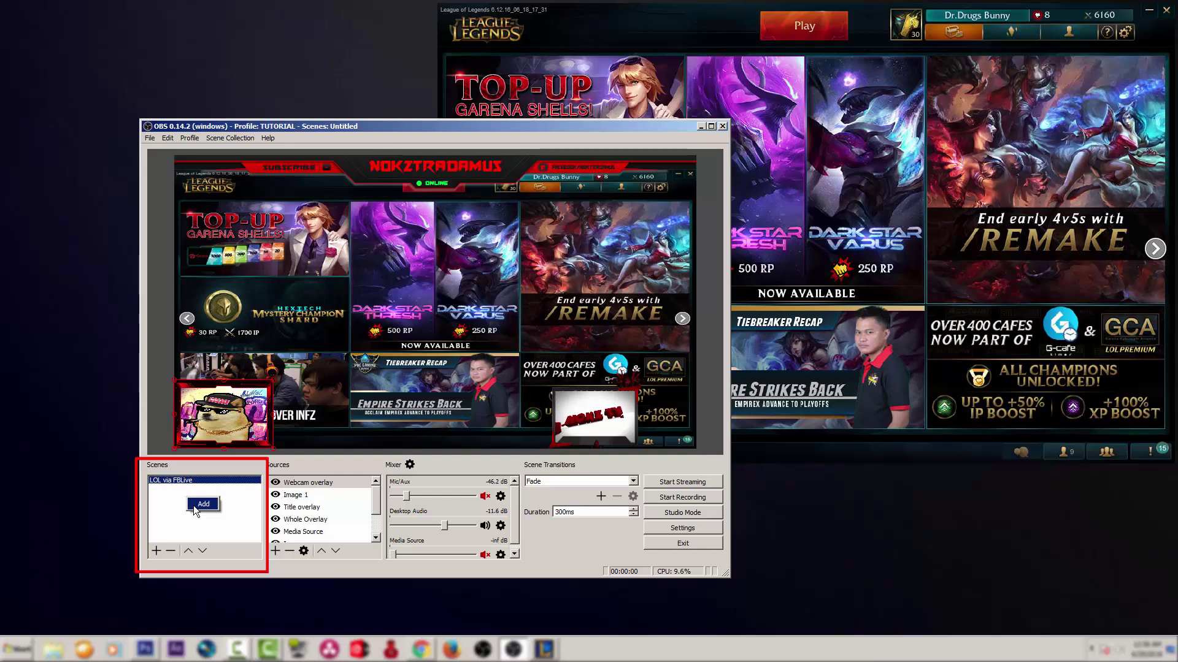
pyautogui.click(203, 504)
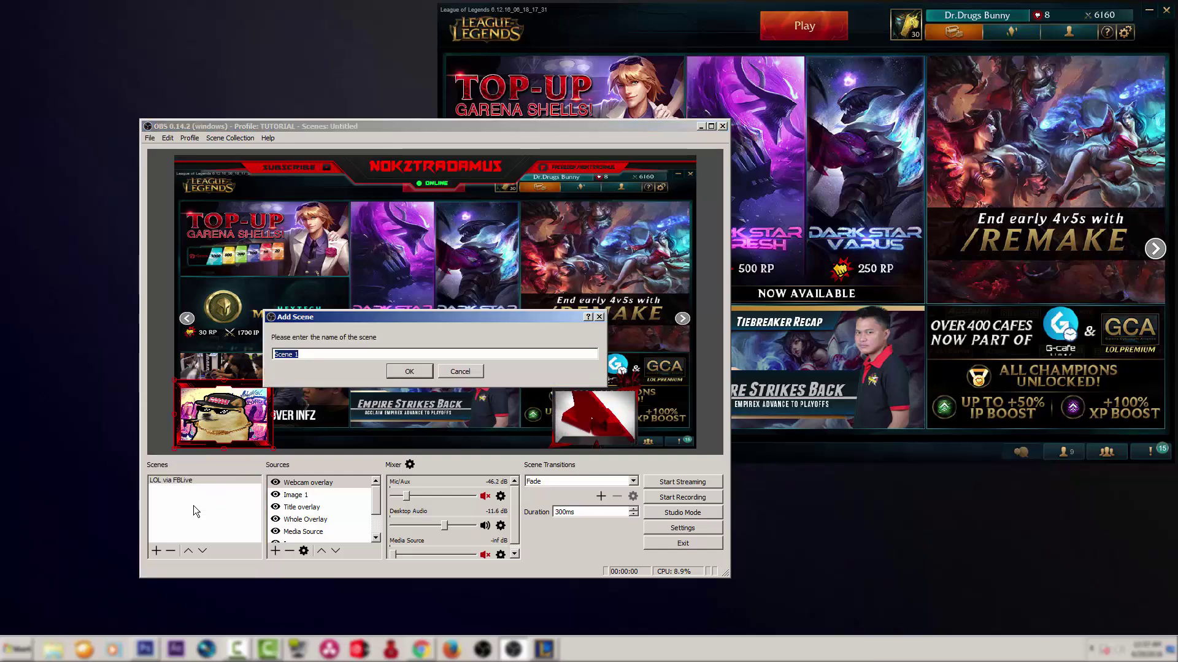
pyautogui.write('Tu')
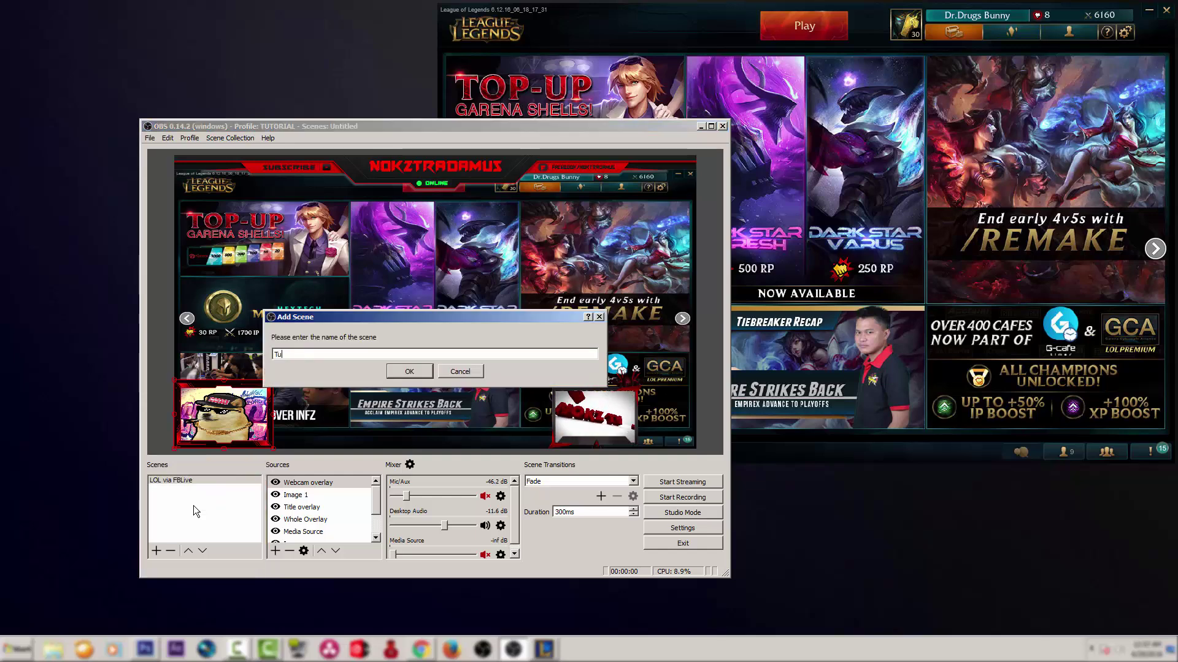
pyautogui.write('rorial')
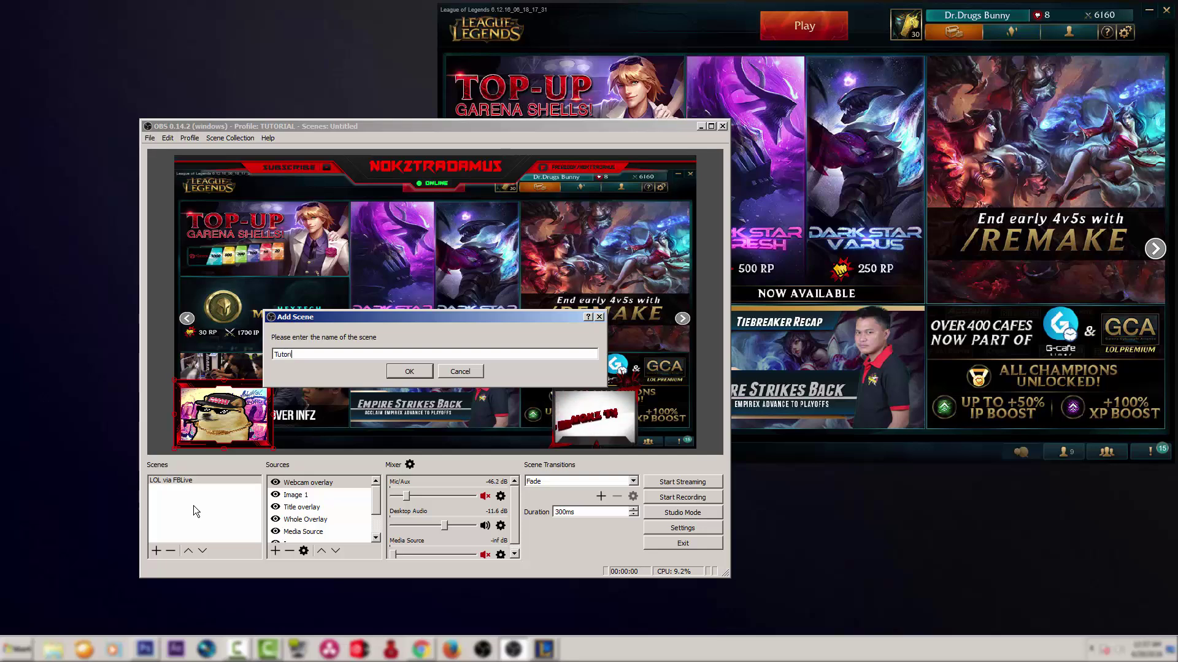
pyautogui.click(428, 370)
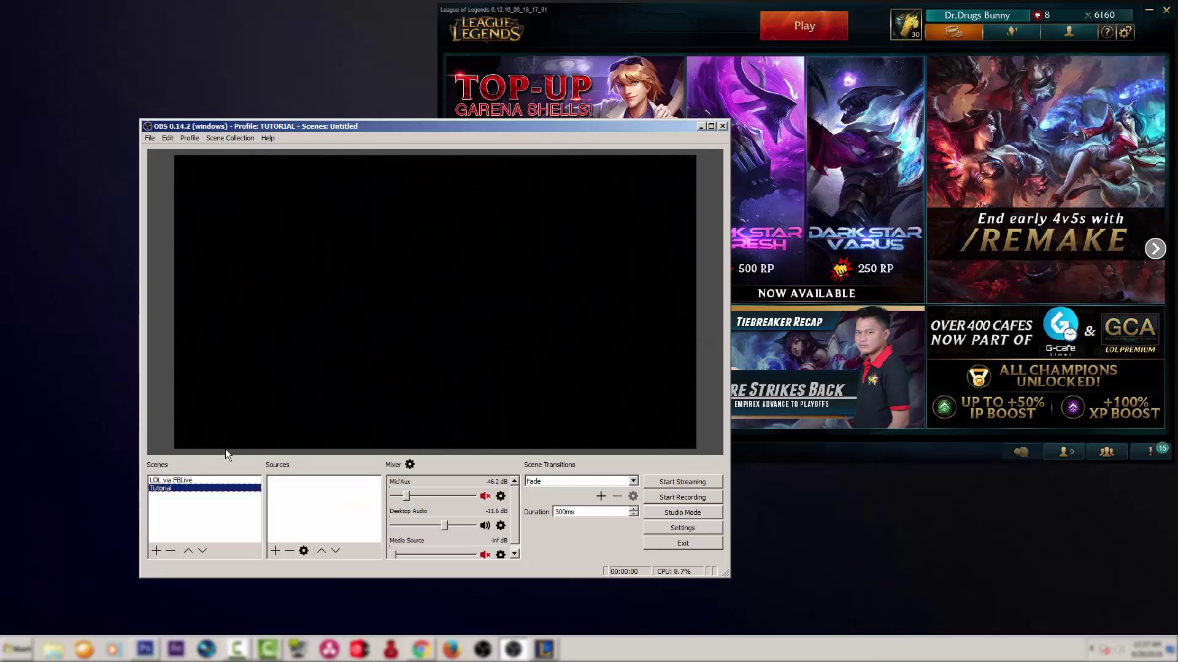
# - Add a Game Capture source with fullscreen capture turned off and the window set to [LolClient.exe]: PVP.net Client
pyautogui.rightClick(313, 493)
pyautogui.moveTo(328, 503)
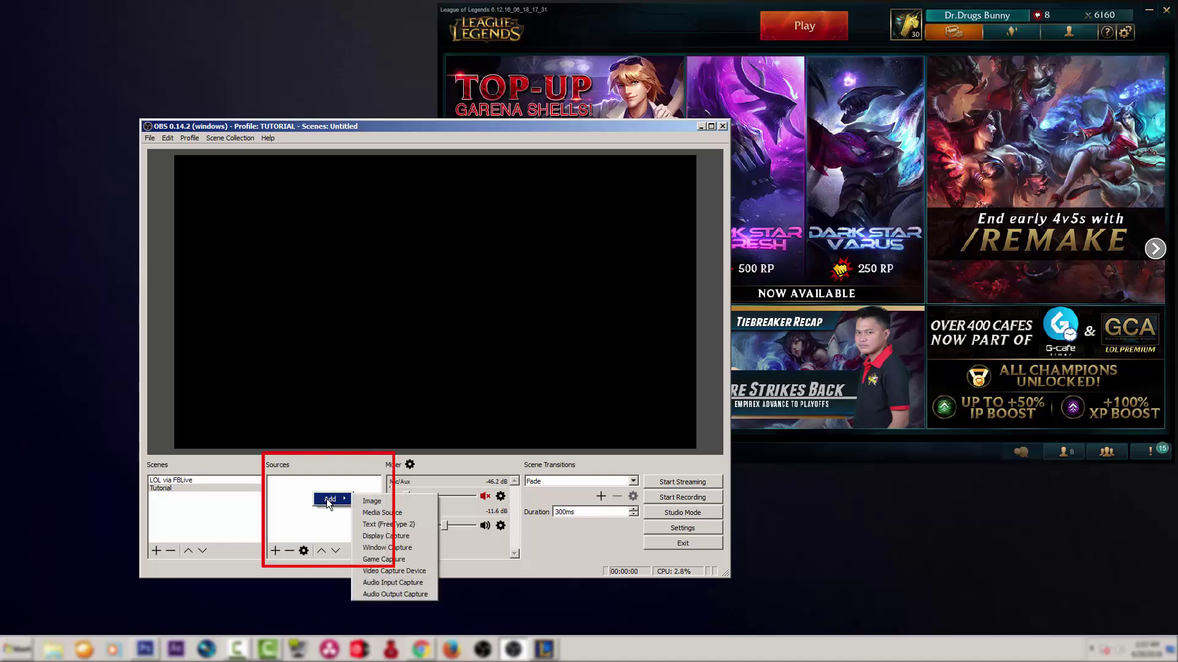
pyautogui.click(384, 560)
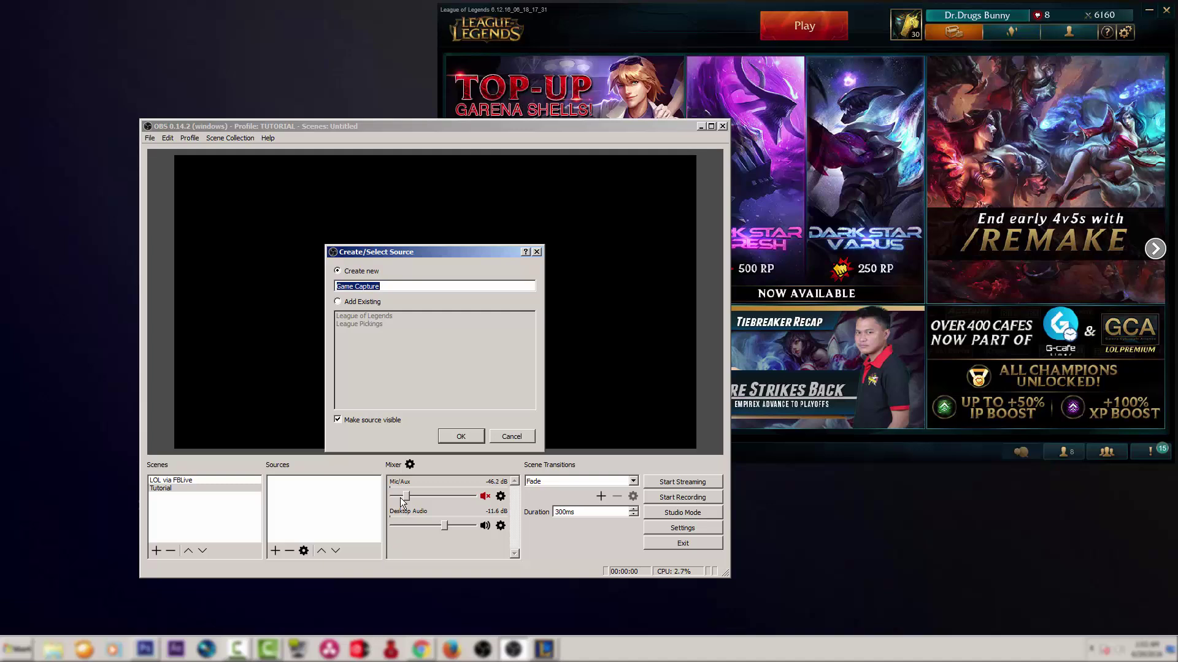
pyautogui.click(460, 436)
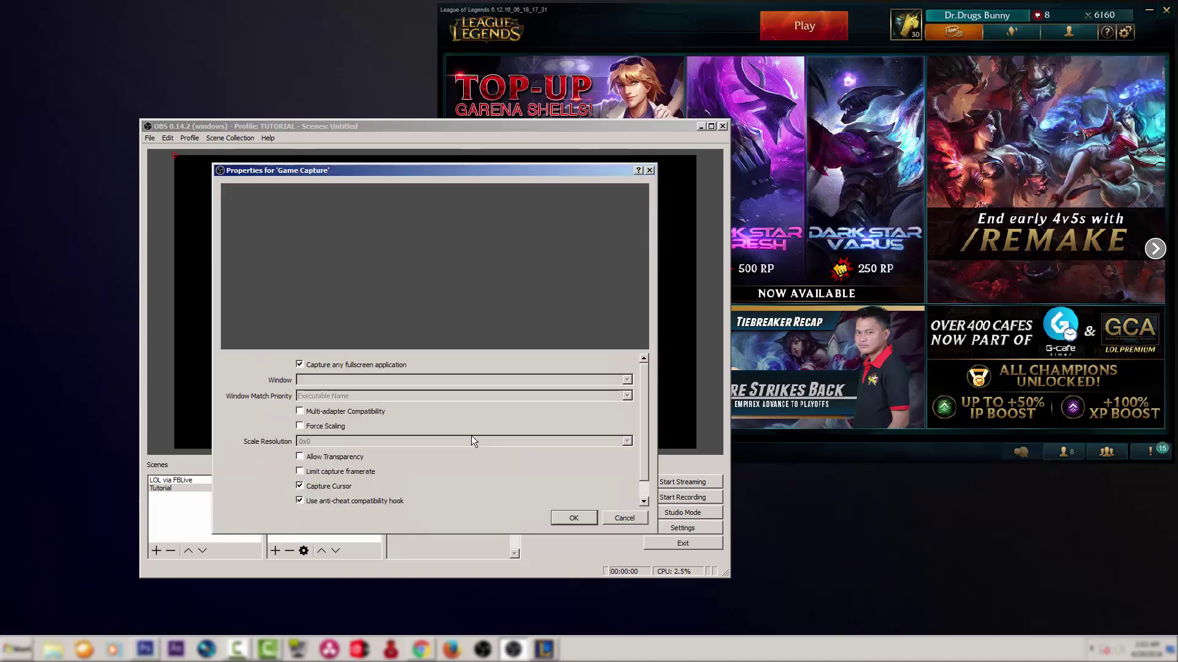
pyautogui.click(300, 365)
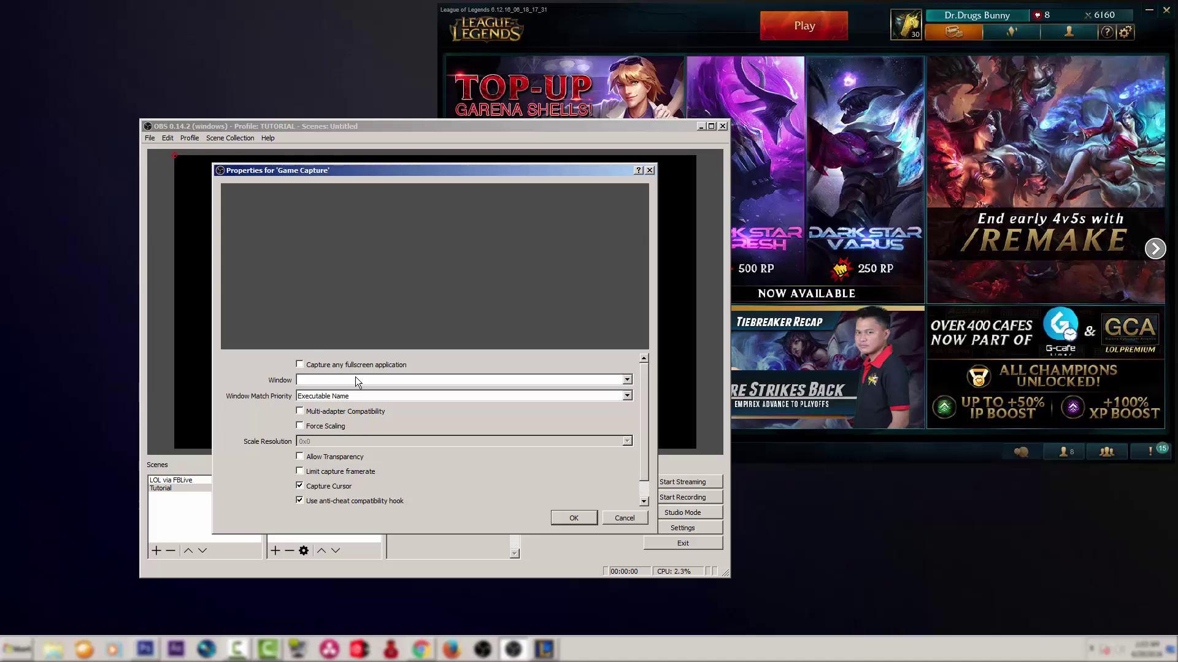
pyautogui.click(627, 380)
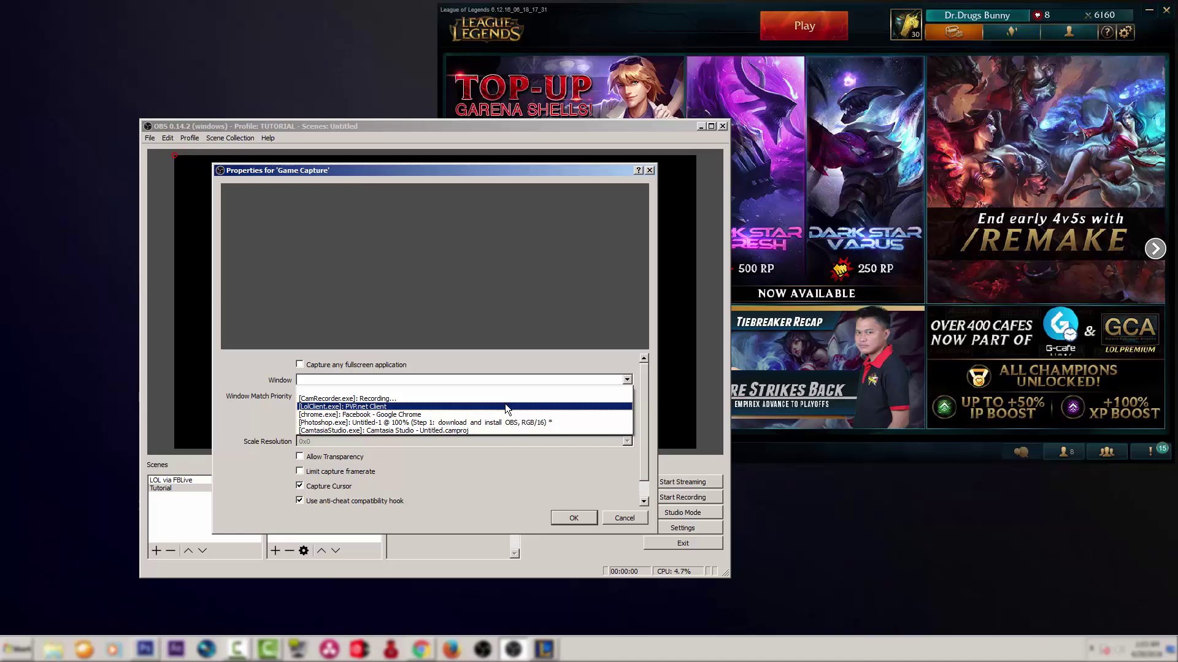
pyautogui.click(506, 406)
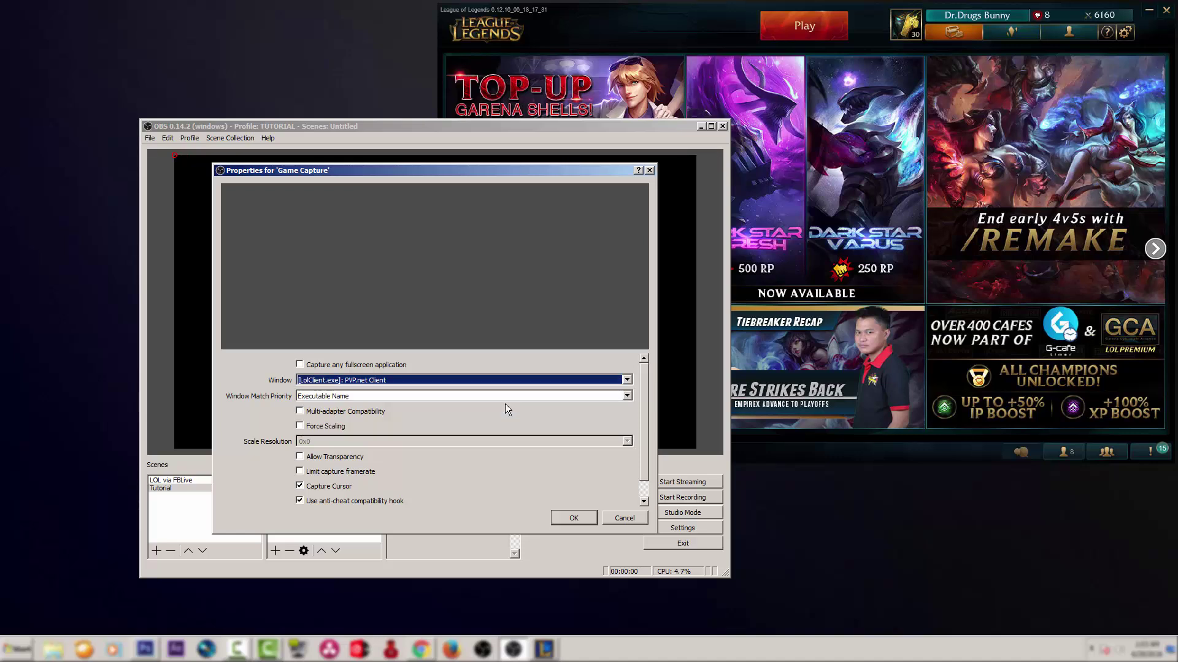
pyautogui.click(574, 518)
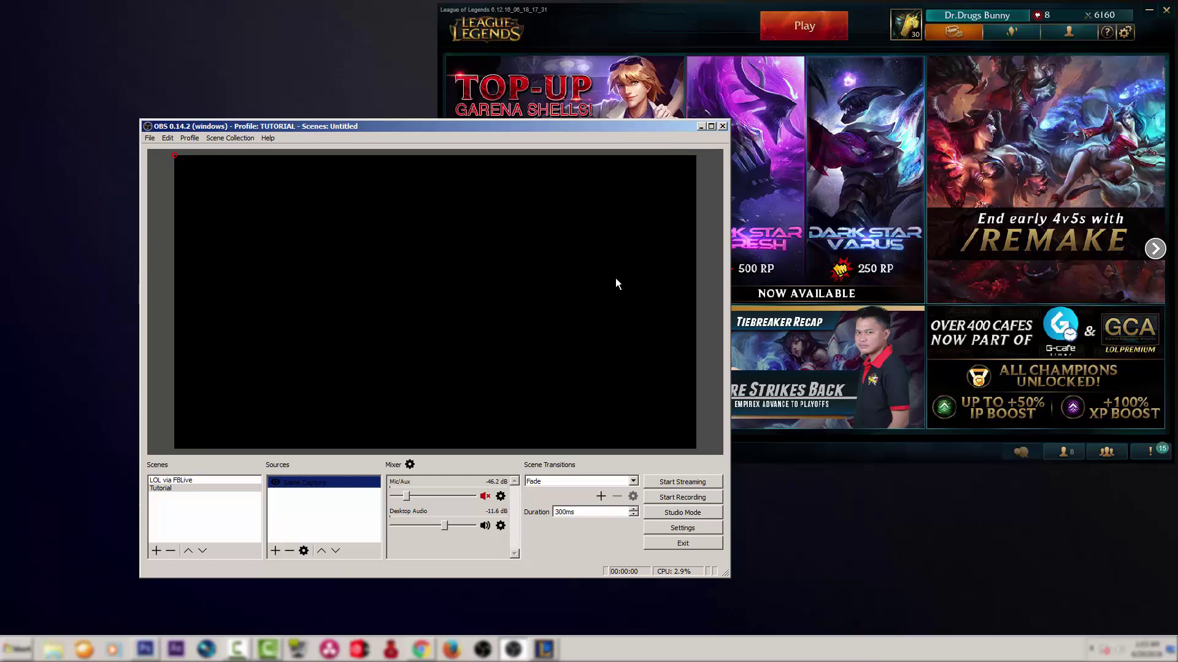
# - Activate the League of Legends client so it is captured, and enlarge the Game Capture source to fill the OBS preview canvas
pyautogui.click(620, 23)
pyautogui.click(384, 128)
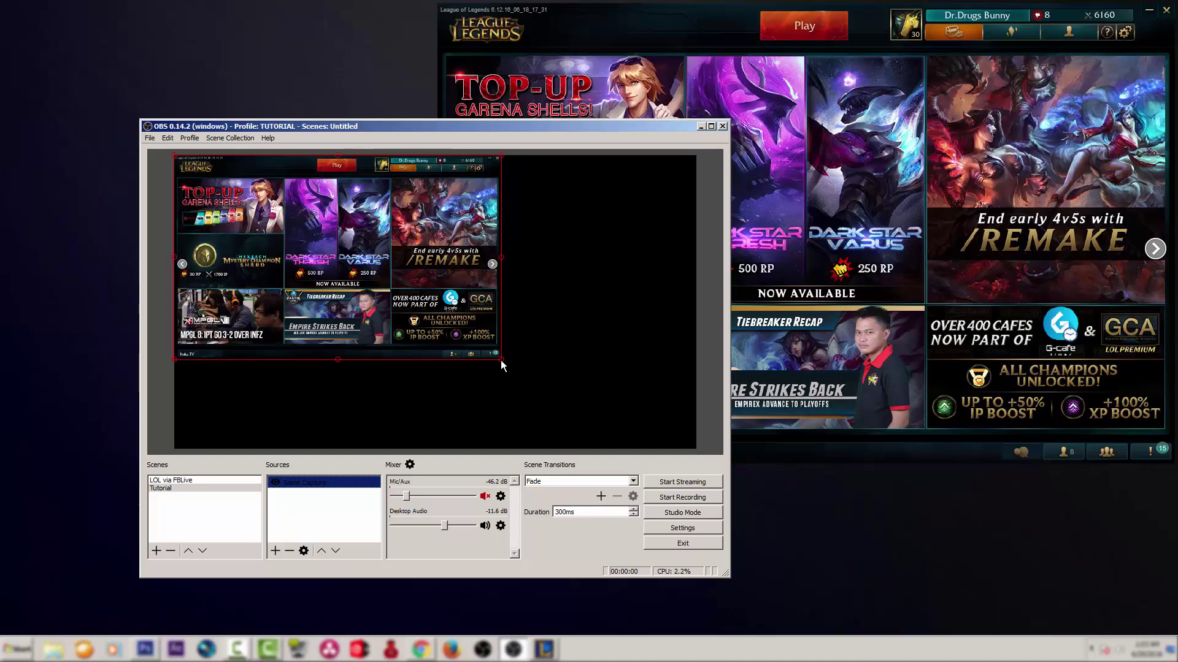
pyautogui.moveTo(501, 362); pyautogui.dragTo(698, 447)
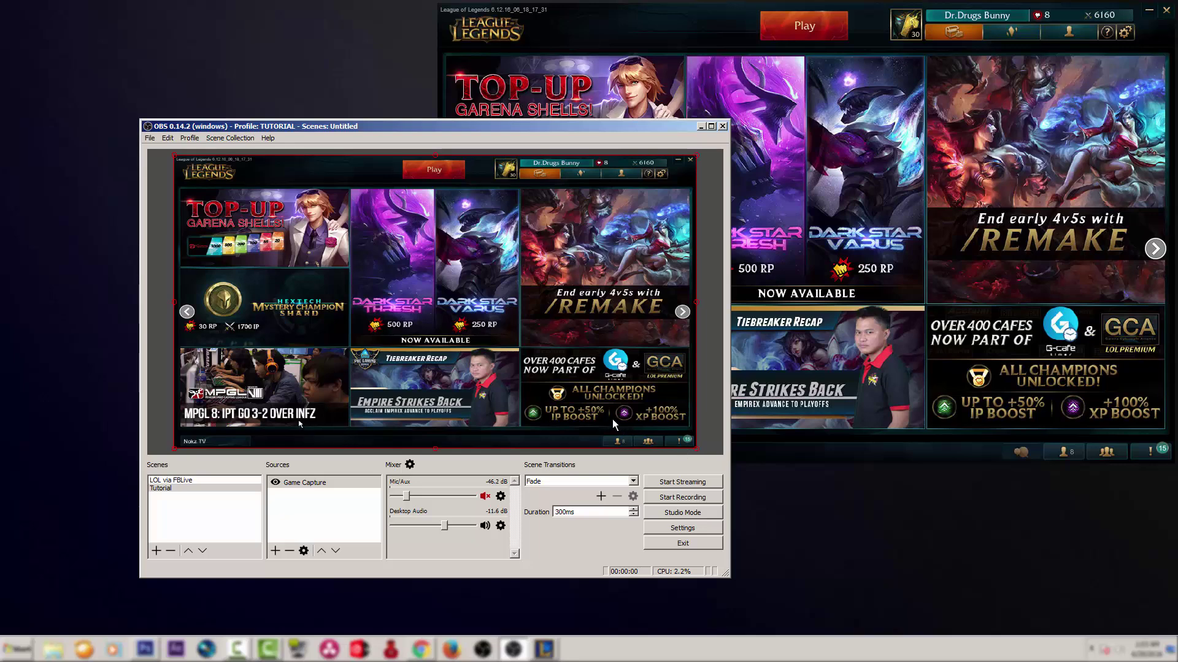
# - Add a second Game Capture source under its default name that captures any fullscreen application
pyautogui.rightClick(318, 499)
pyautogui.moveTo(338, 506)
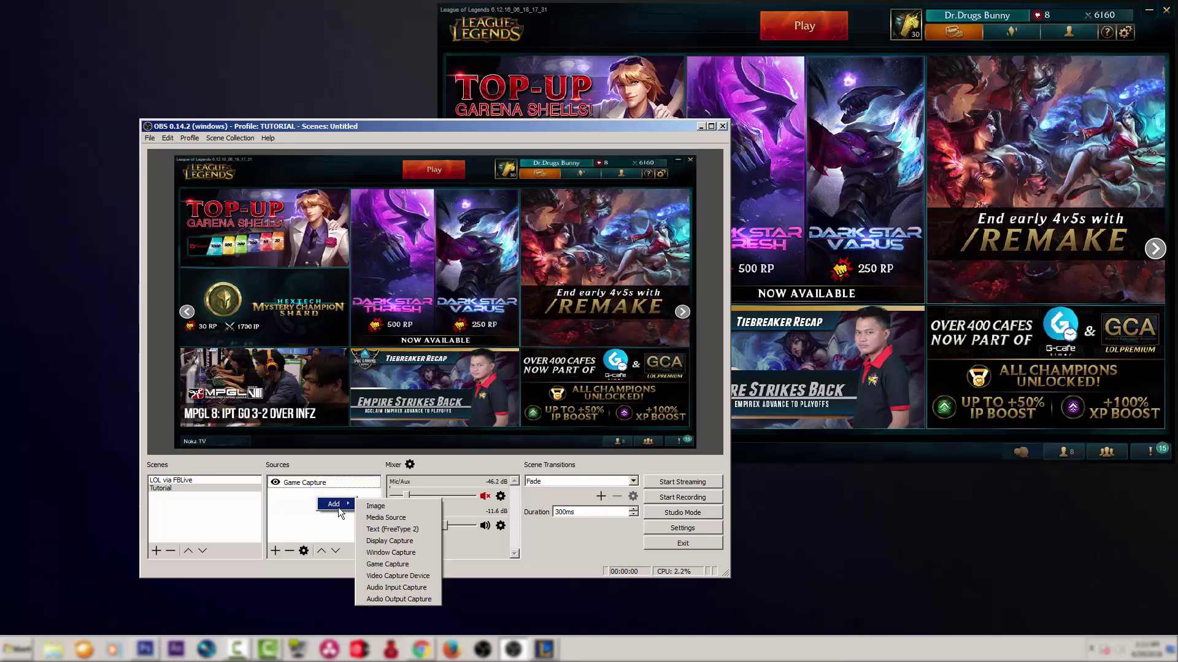
pyautogui.click(378, 563)
pyautogui.click(457, 436)
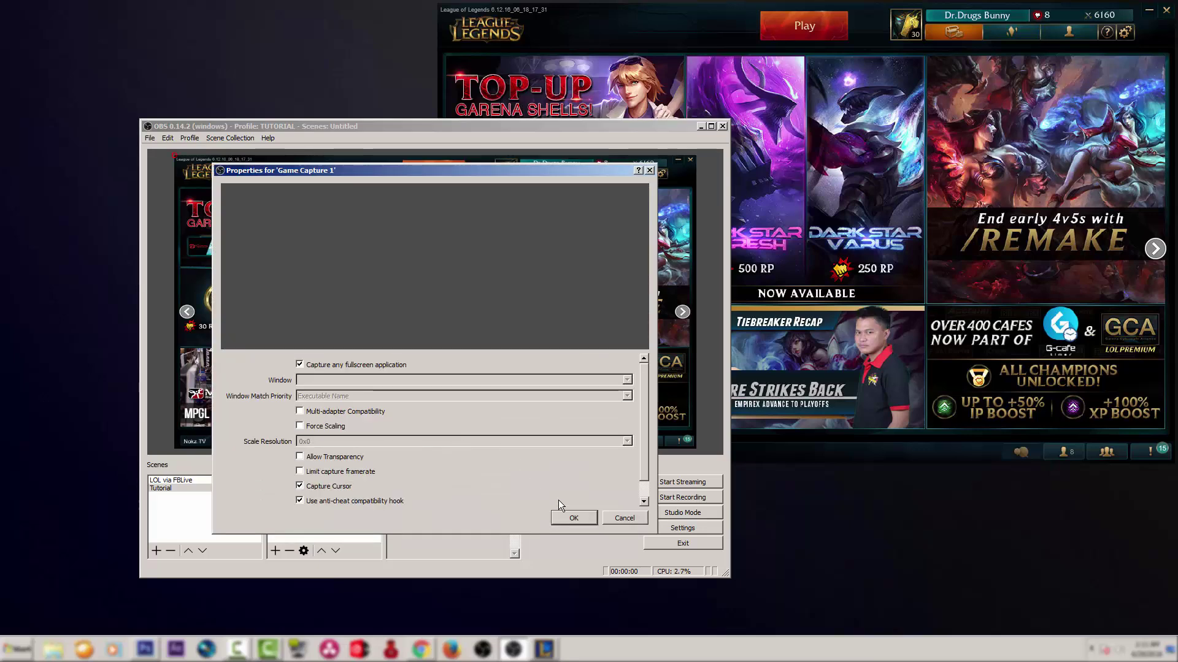
pyautogui.click(564, 517)
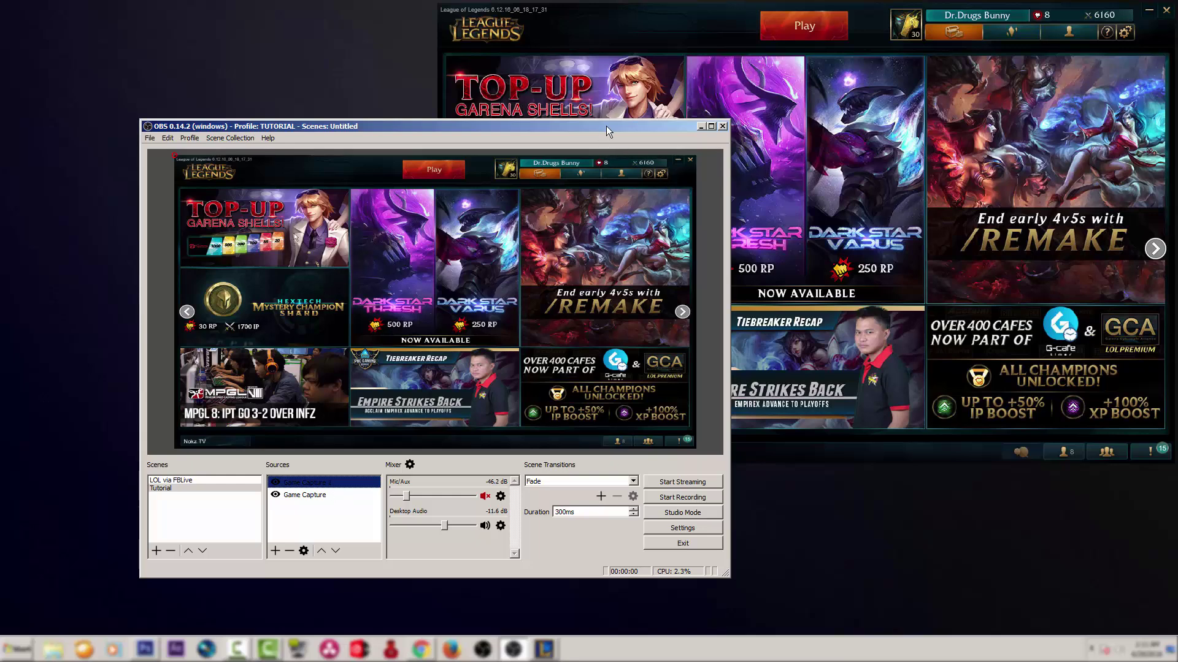
# - Create a custom Blind Pick game on Summoner's Rift in the League of Legends client and add a bot to Team 2
pyautogui.click(817, 25)
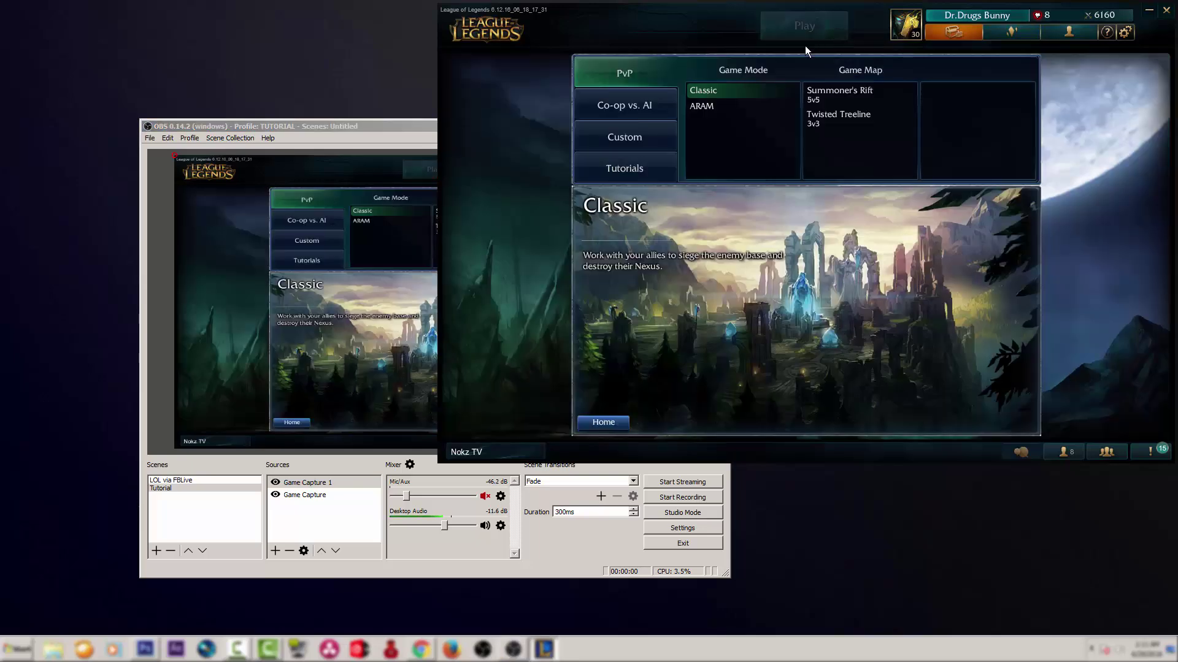
pyautogui.click(642, 146)
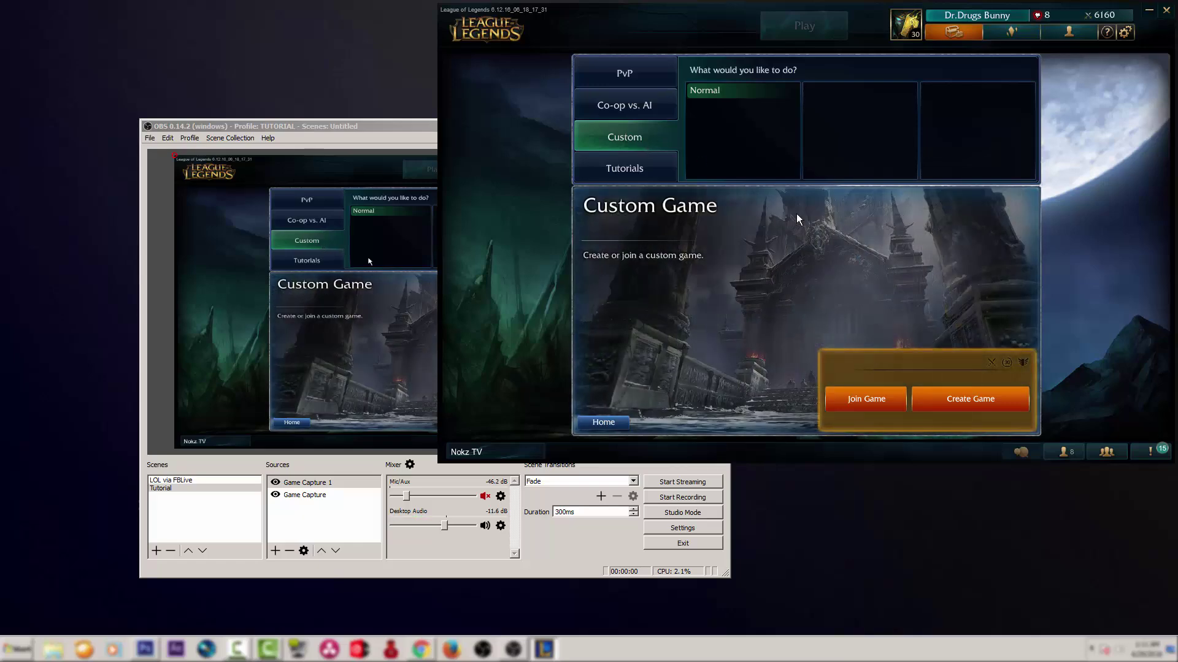
pyautogui.click(965, 400)
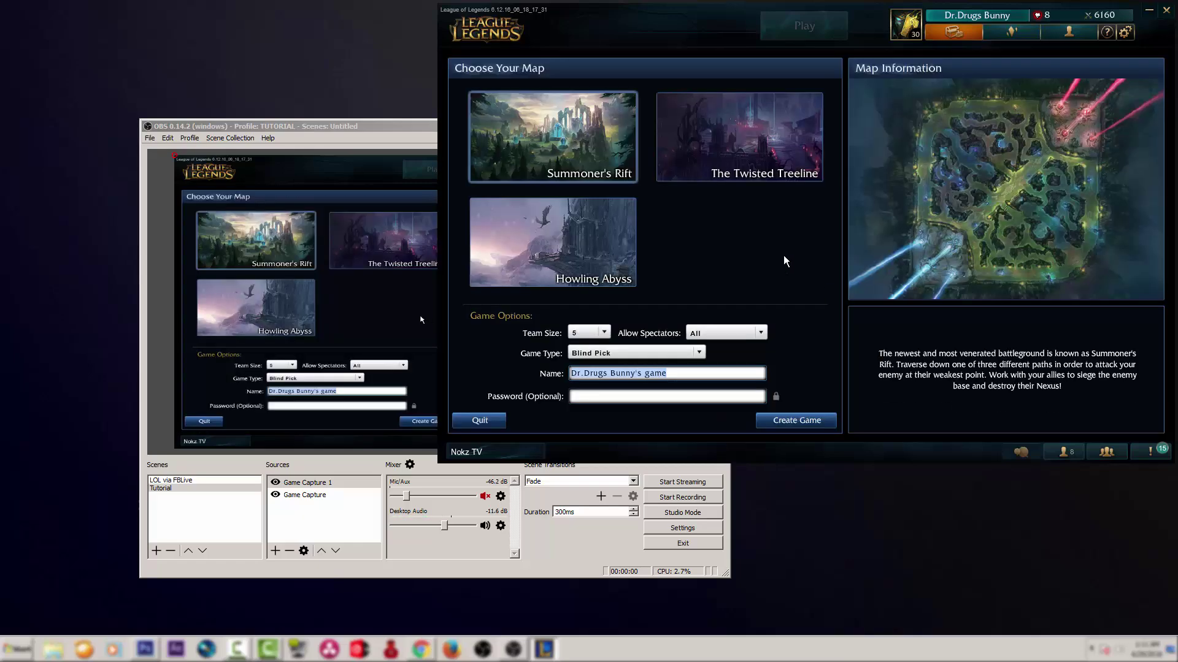
pyautogui.click(801, 420)
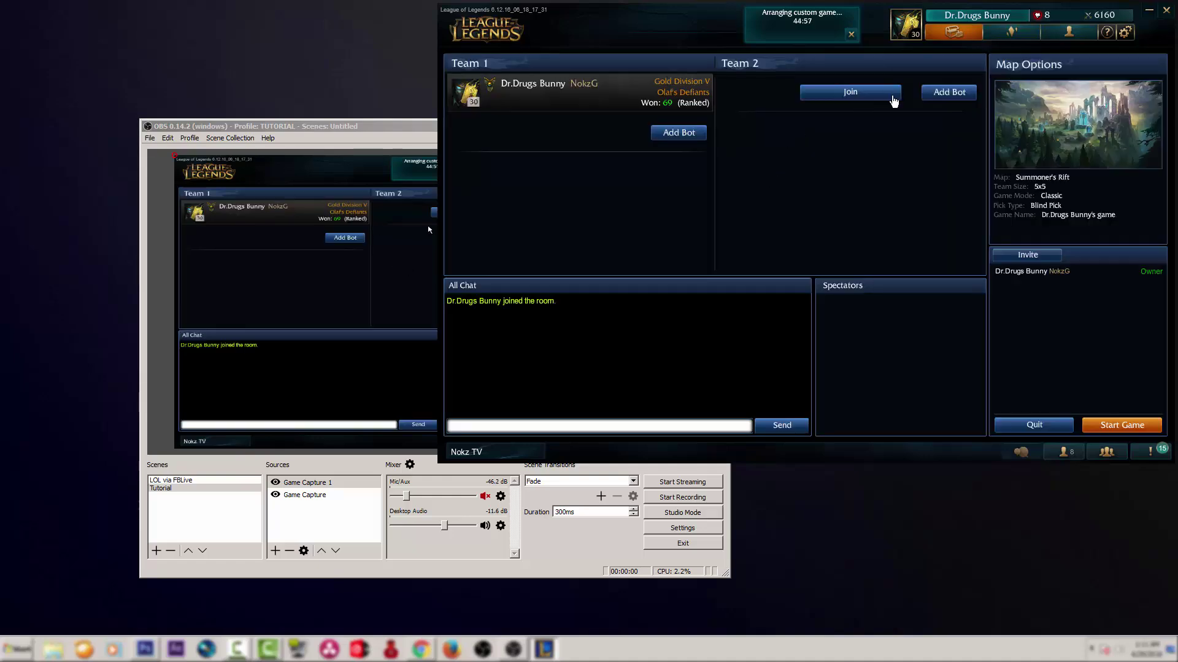
pyautogui.click(960, 98)
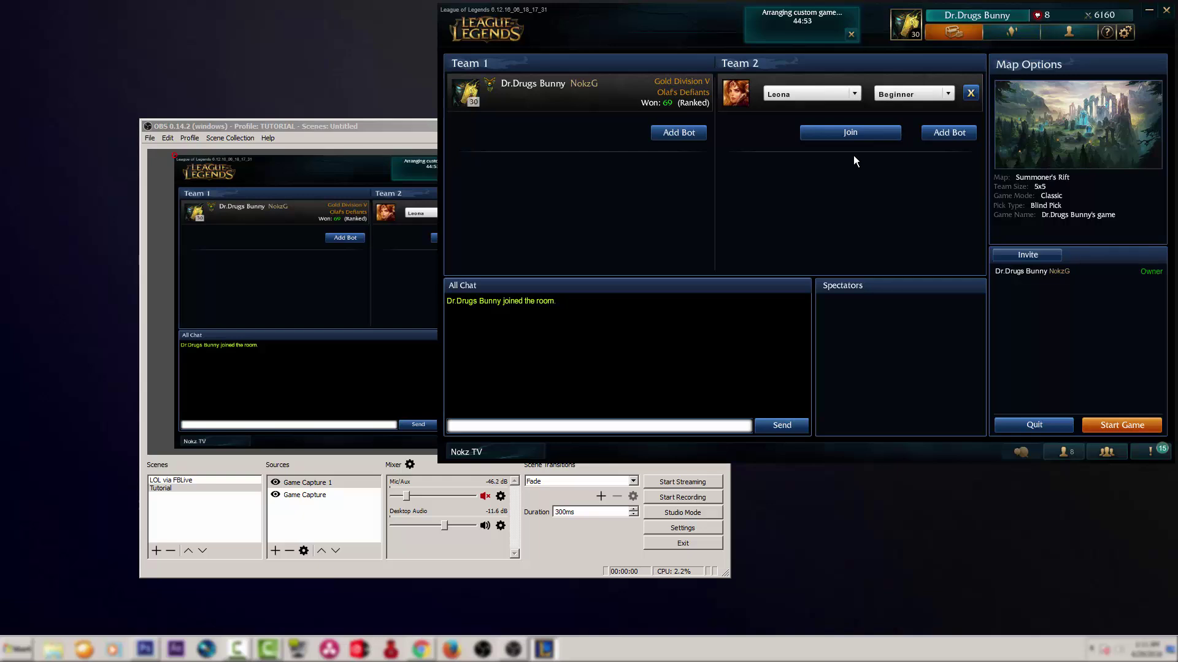
# - Start the custom game and lock in Ekko as the champion
pyautogui.click(1120, 424)
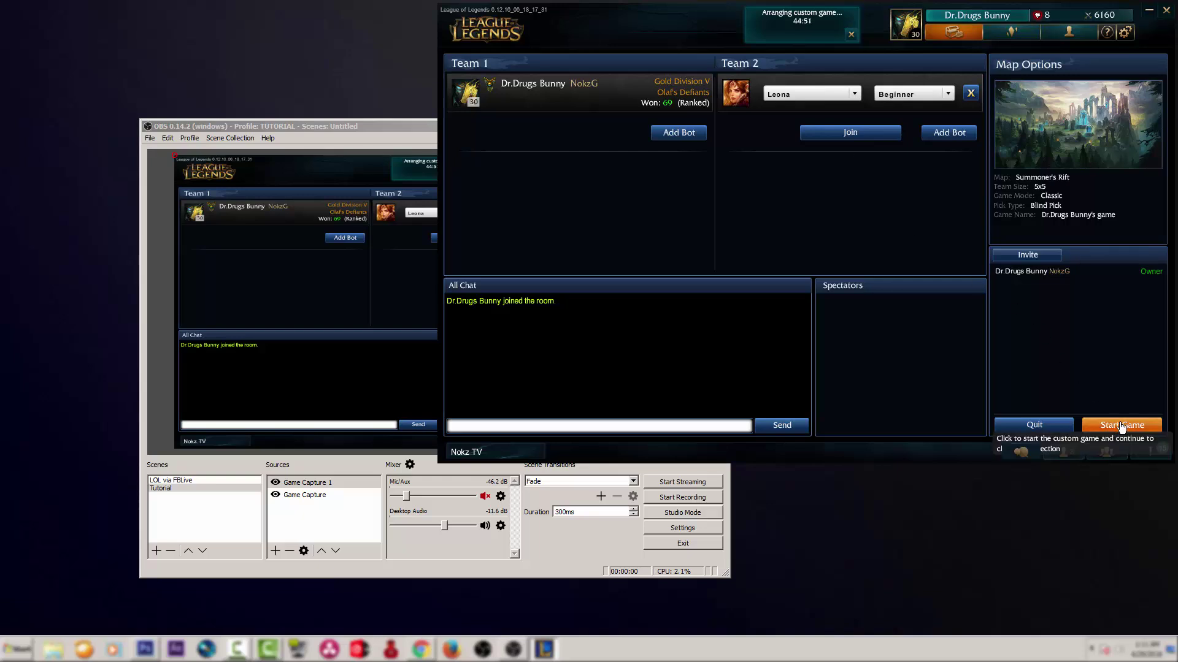
pyautogui.click(776, 287)
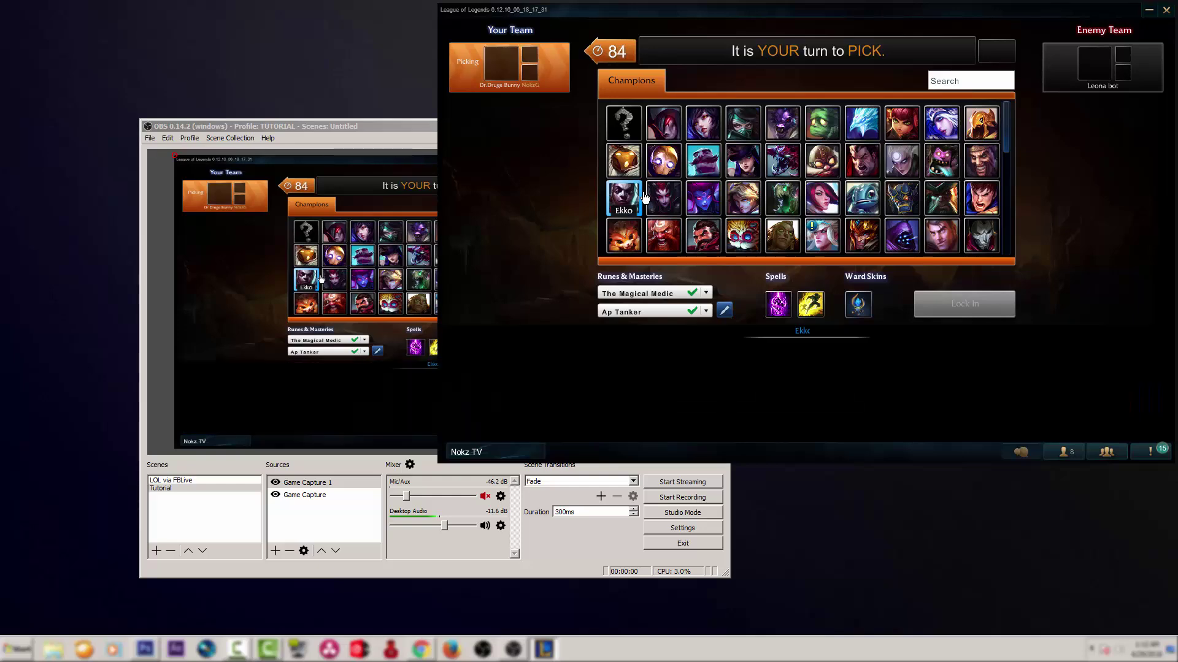
pyautogui.click(645, 193)
pyautogui.click(952, 300)
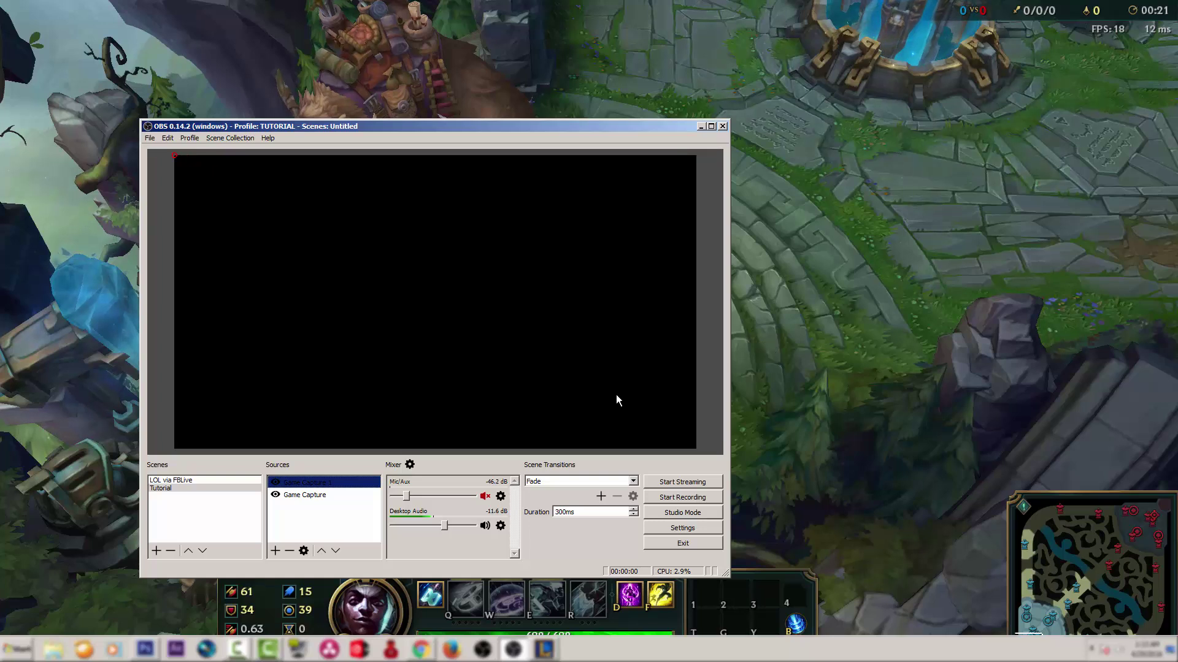
# - Turn off fullscreen capture for Game Capture 1 and set its window to [League of Legends.exe]: League of Legends (TM) Client
pyautogui.doubleClick(332, 483)
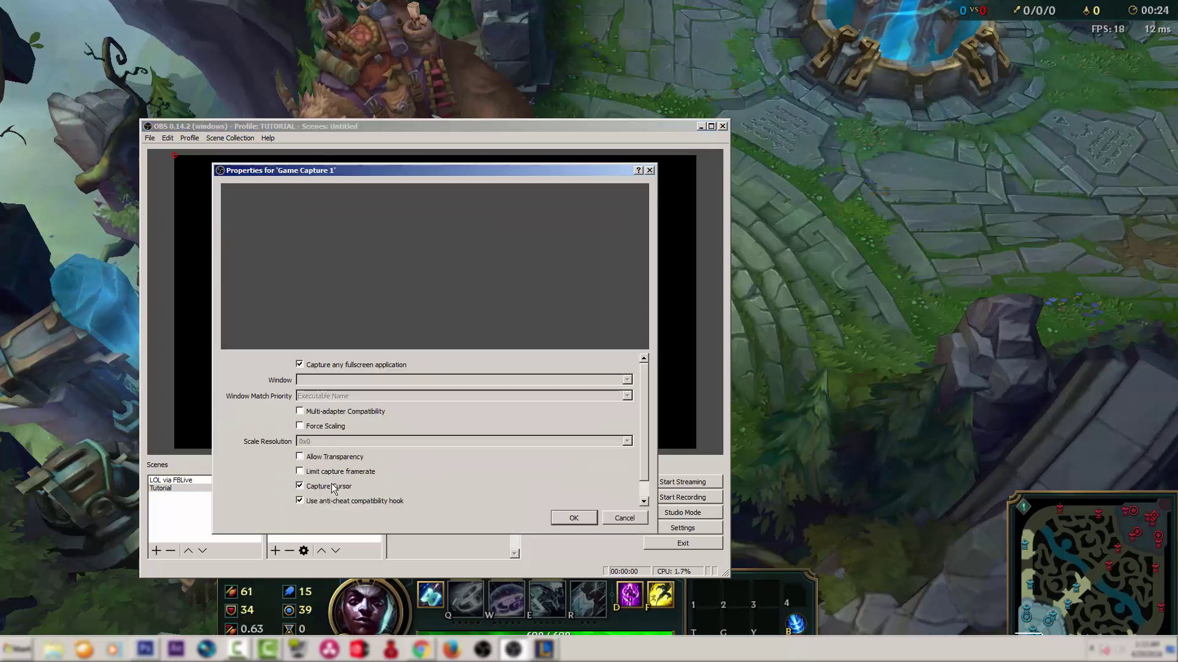
pyautogui.click(299, 365)
pyautogui.click(381, 380)
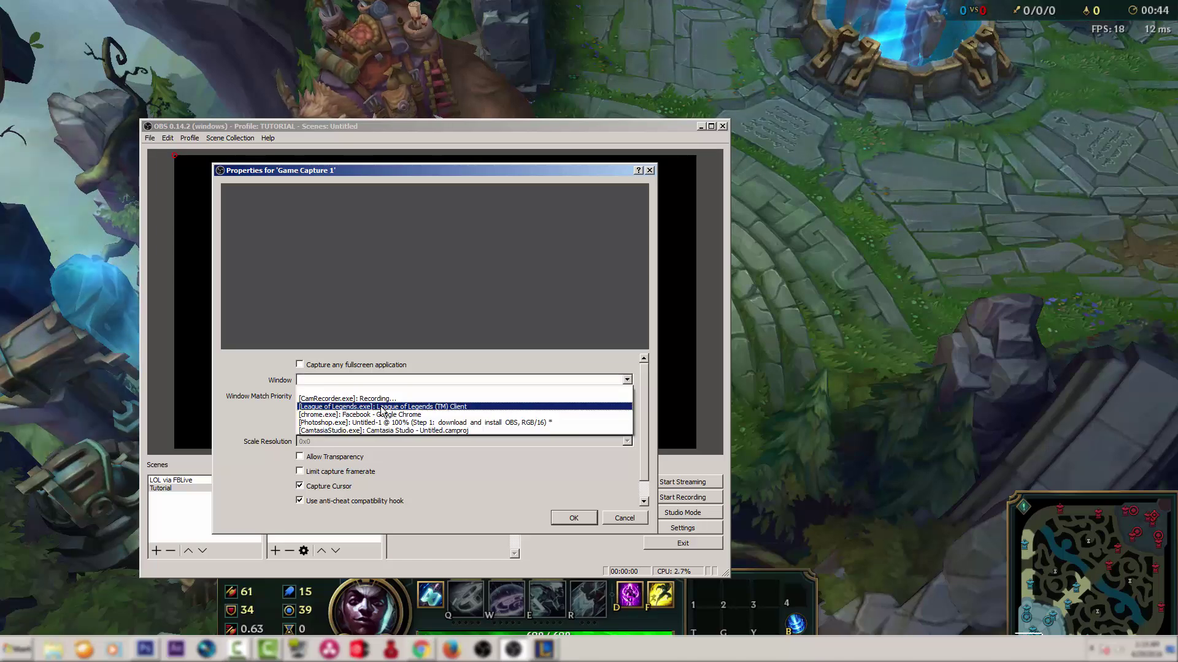
pyautogui.click(381, 406)
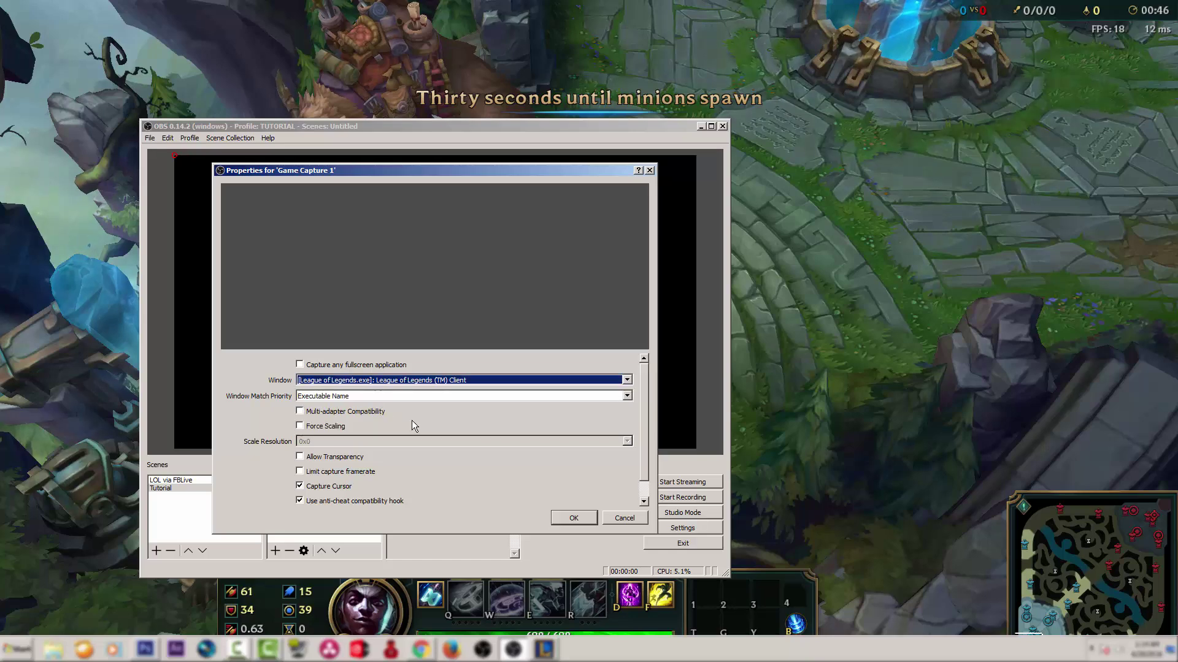
pyautogui.click(574, 519)
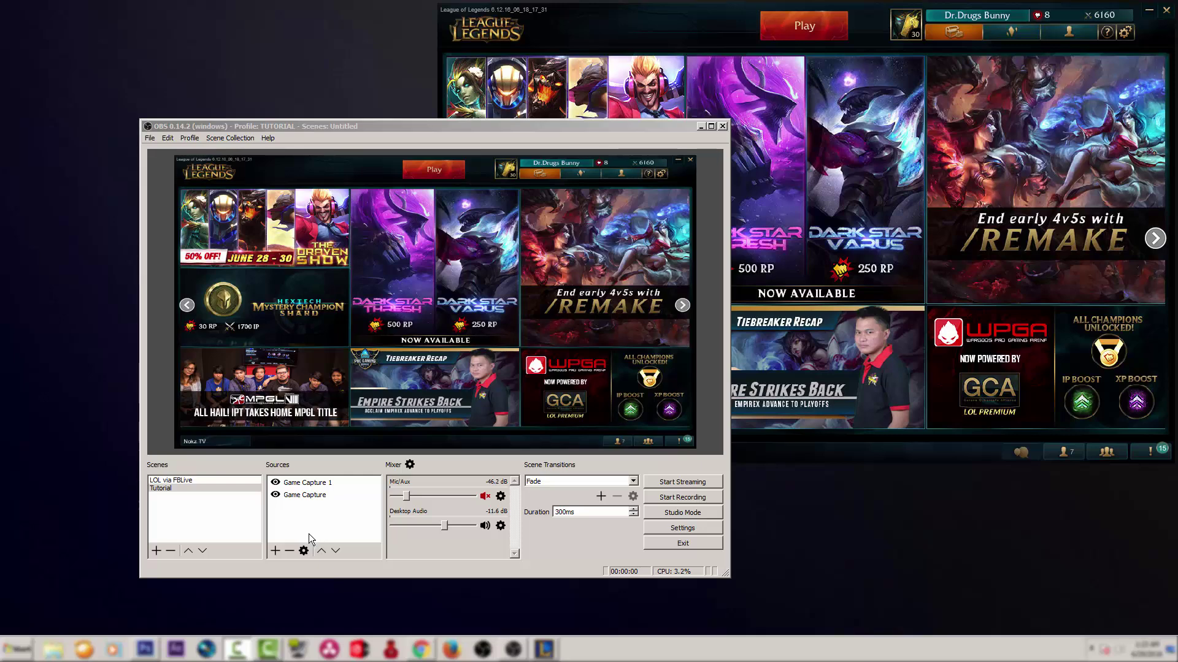
# - Rename the Game Capture source for the client window as "PICKINGS"
pyautogui.click(312, 496)
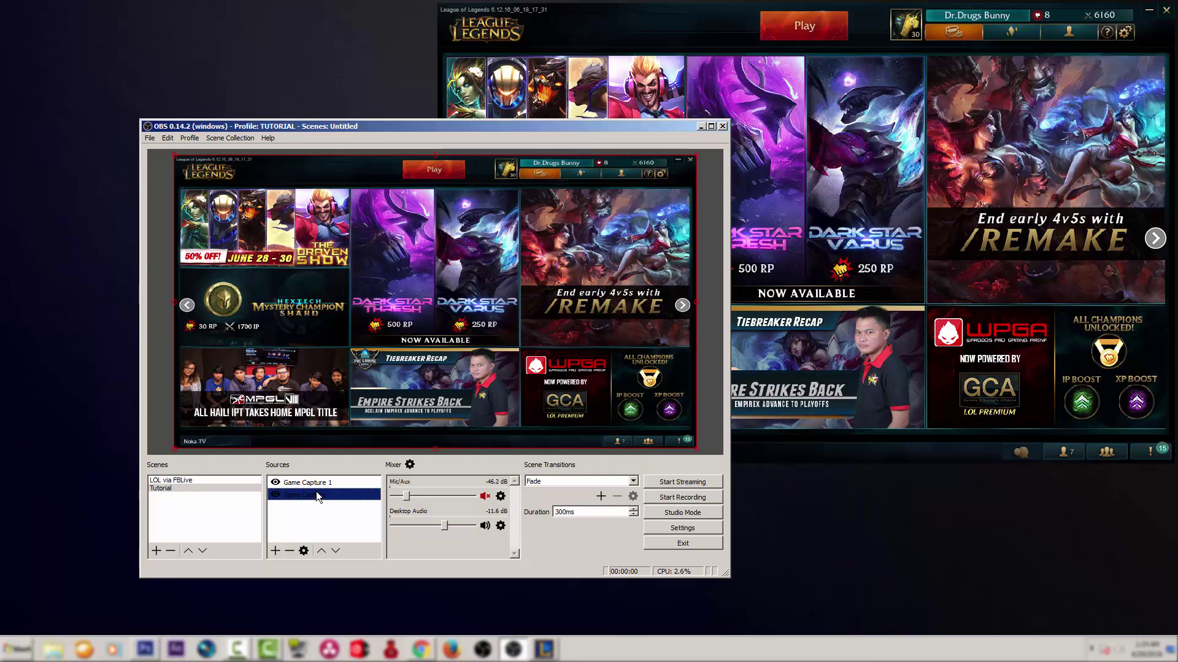
pyautogui.rightClick(314, 495)
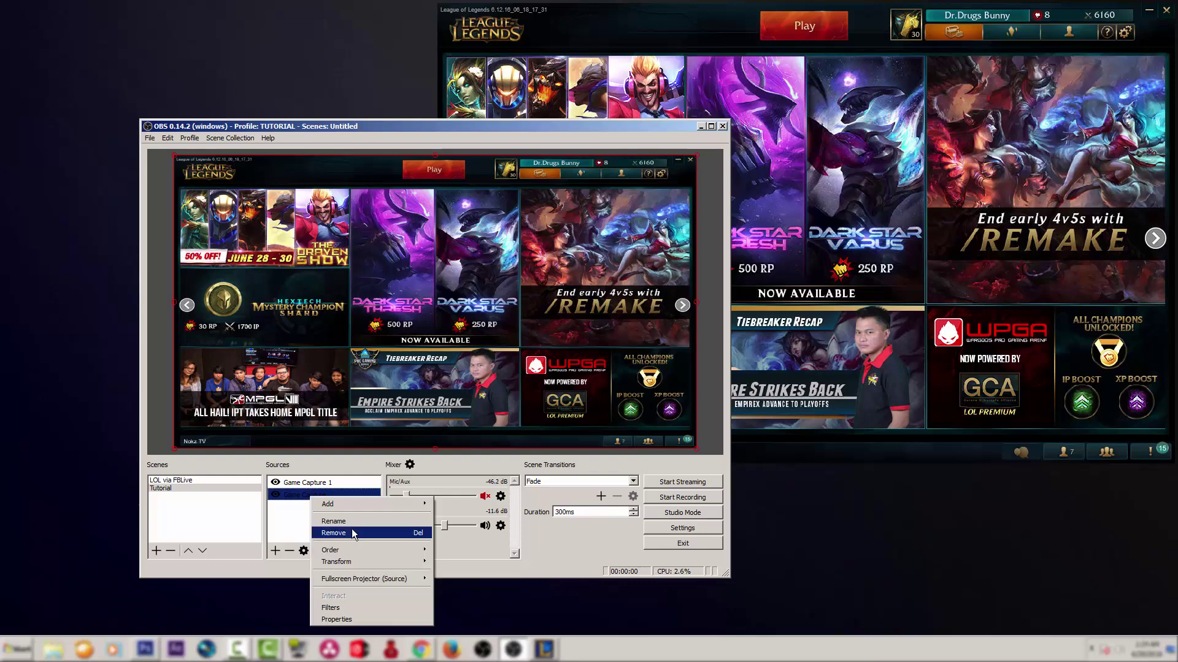
pyautogui.click(351, 523)
pyautogui.press('BackSpace')
pyautogui.press('BackSpace')
pyautogui.press('BackSpace')
pyautogui.press('BackSpace')
pyautogui.press('BackSpace')
pyautogui.press('BackSpace')
pyautogui.press('BackSpace')
pyautogui.press('BackSpace')
pyautogui.press('BackSpace')
pyautogui.press('BackSpace')
pyautogui.press('BackSpace')
pyautogui.press('BackSpace')
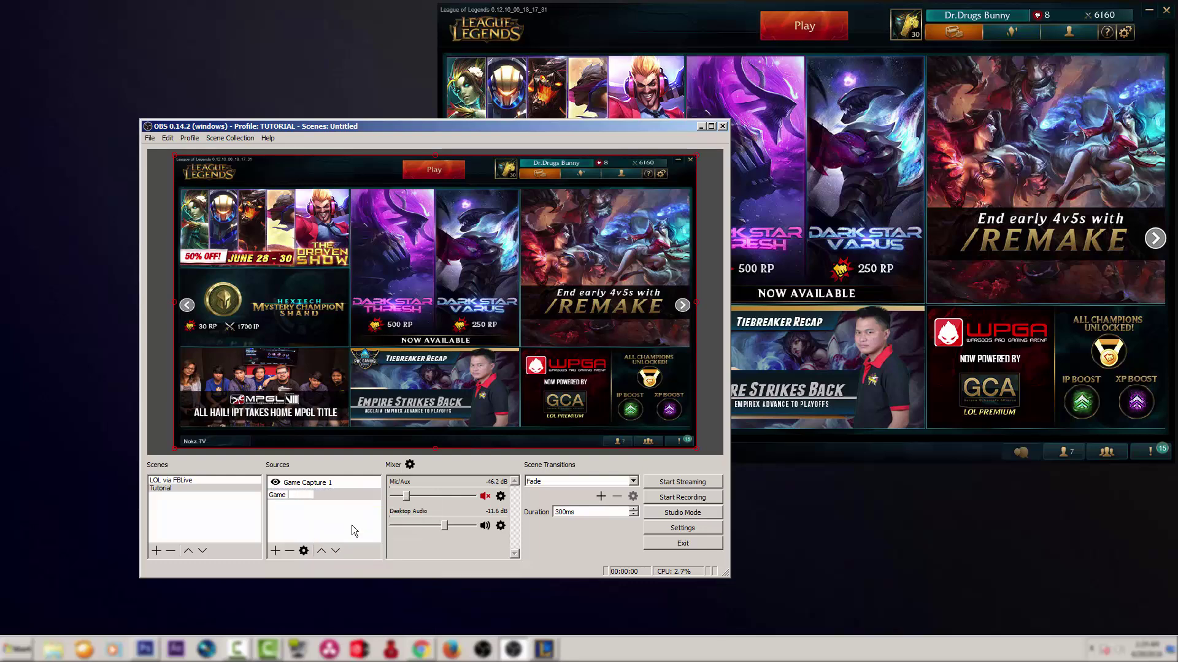
pyautogui.write('PICKINGS')
pyautogui.press('Return')
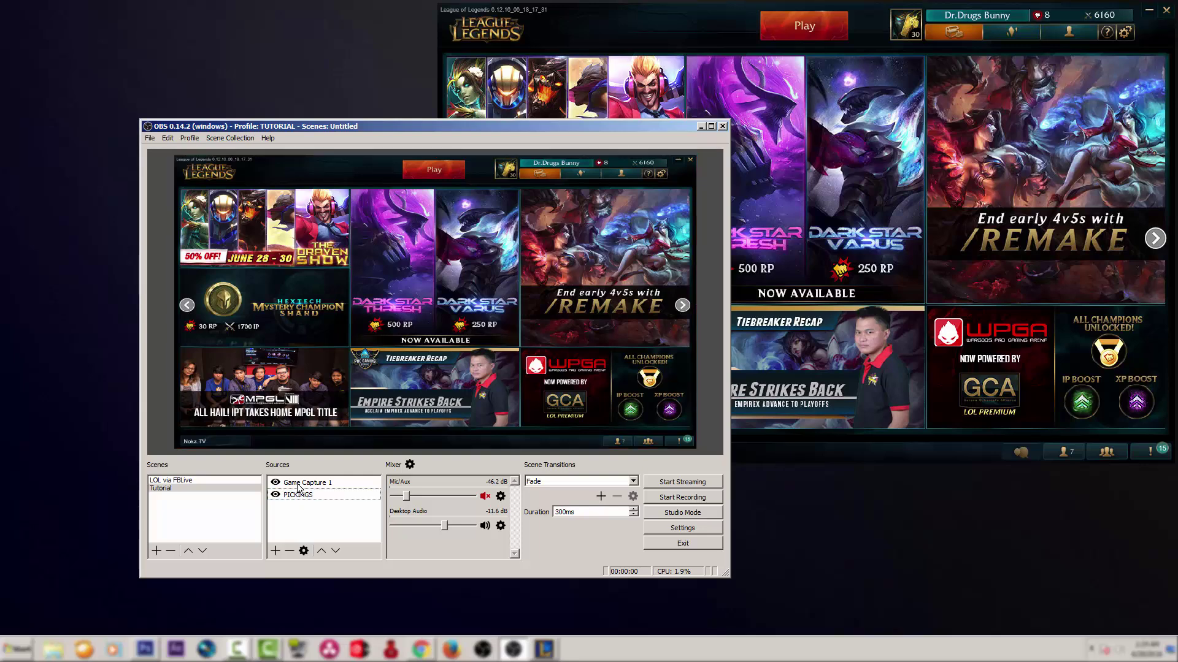
# - Rename the Game Capture 1 source as "League of legends"
pyautogui.rightClick(298, 482)
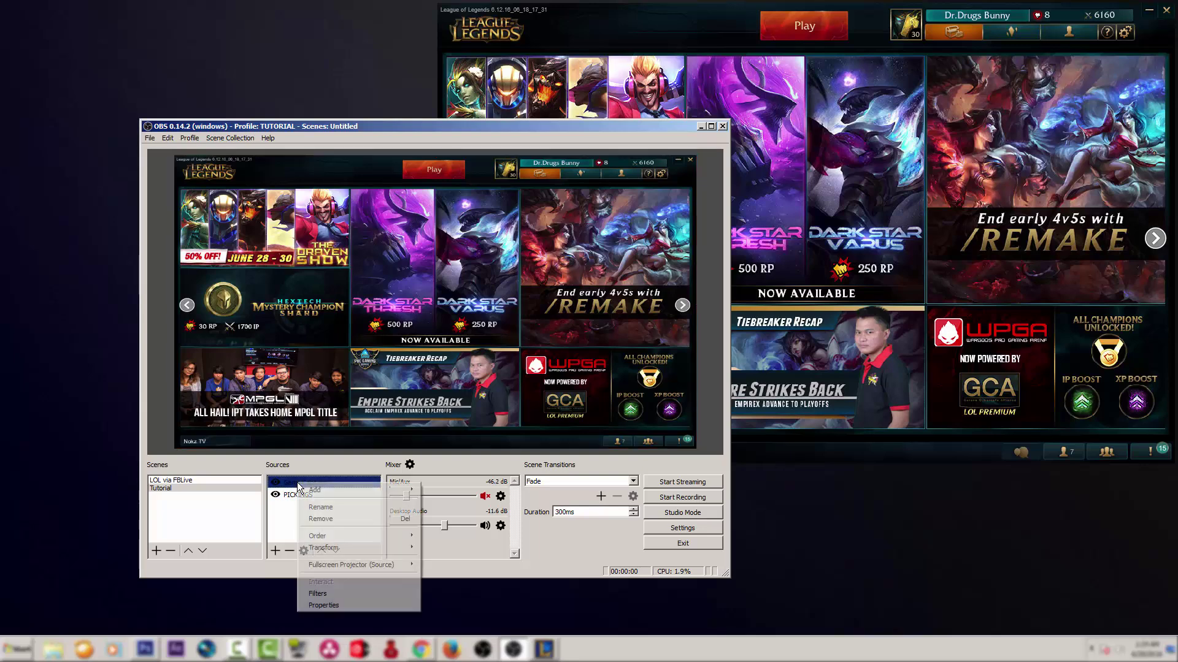
pyautogui.click(323, 507)
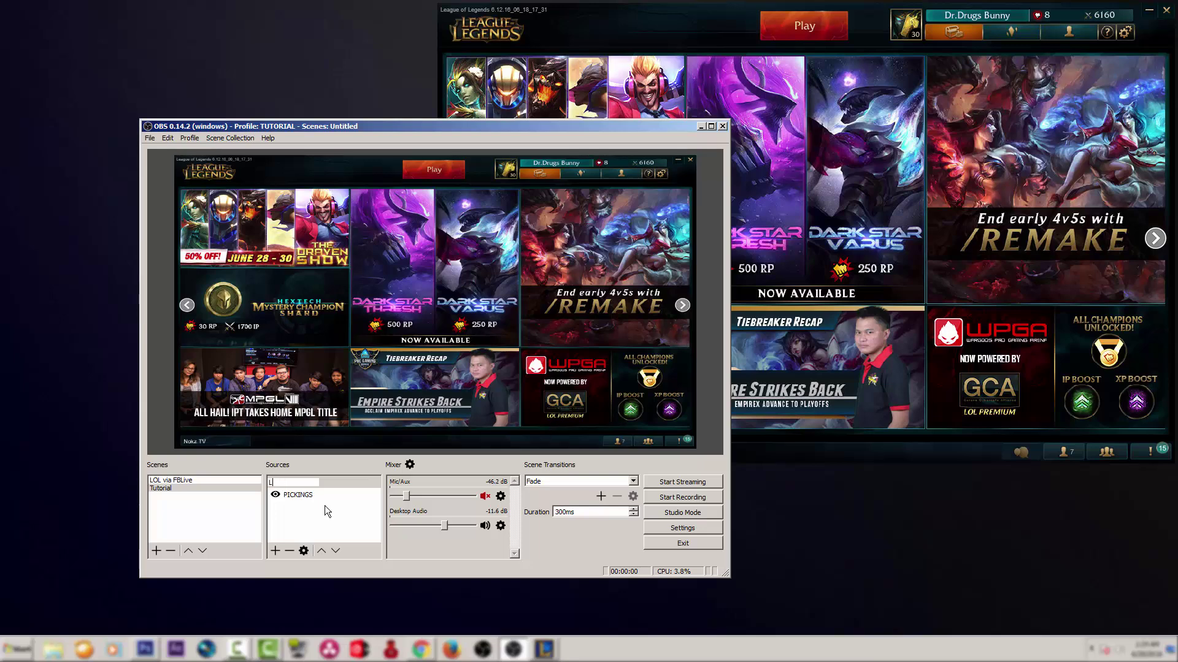
pyautogui.hotkey('ctrl', 'a')
pyautogui.write('Leag')
pyautogui.press('Return')
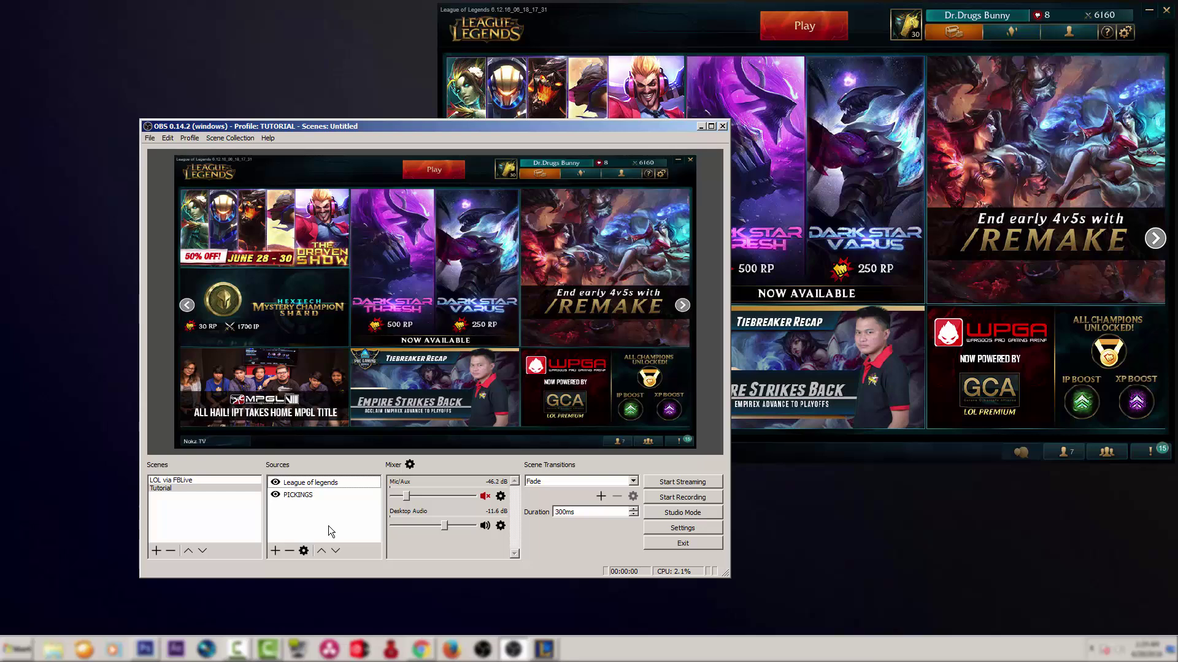
# - Move the PICKINGS source above League of legends in the source order, and return it below
pyautogui.click(313, 498)
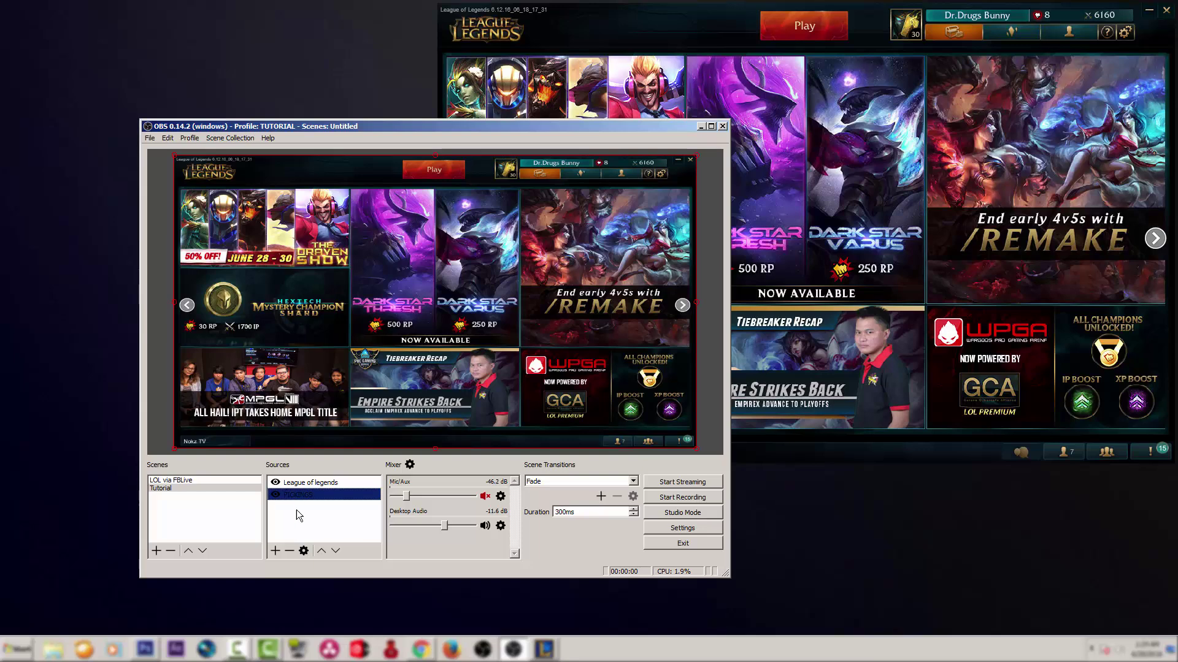
pyautogui.click(338, 484)
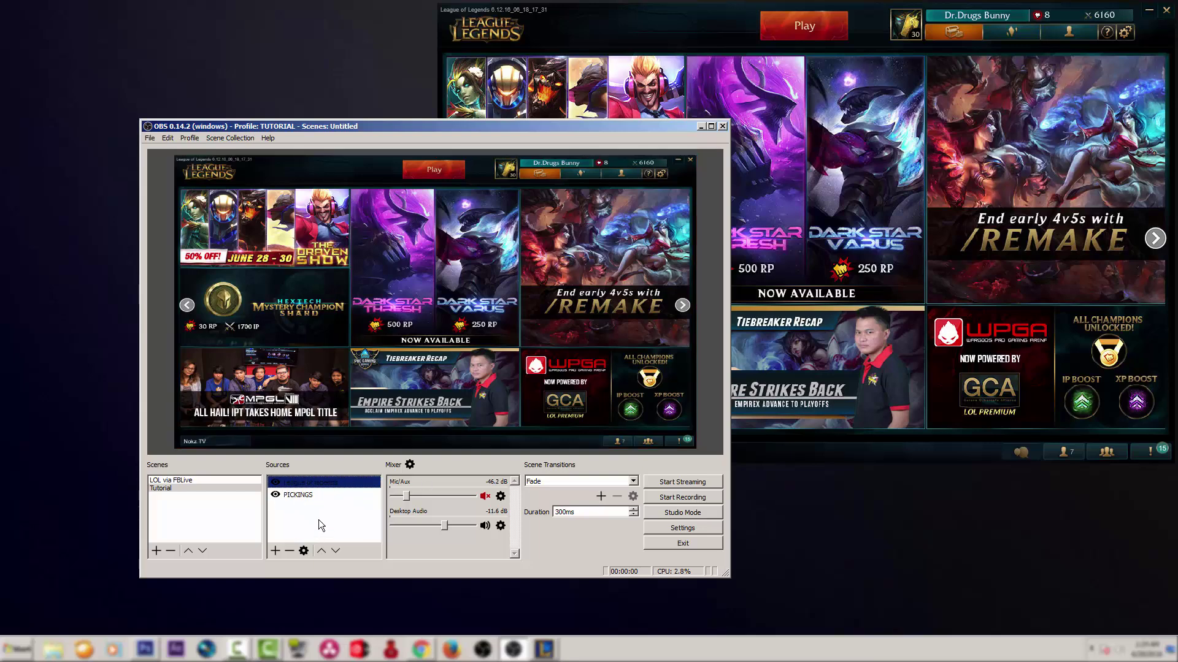
pyautogui.click(316, 495)
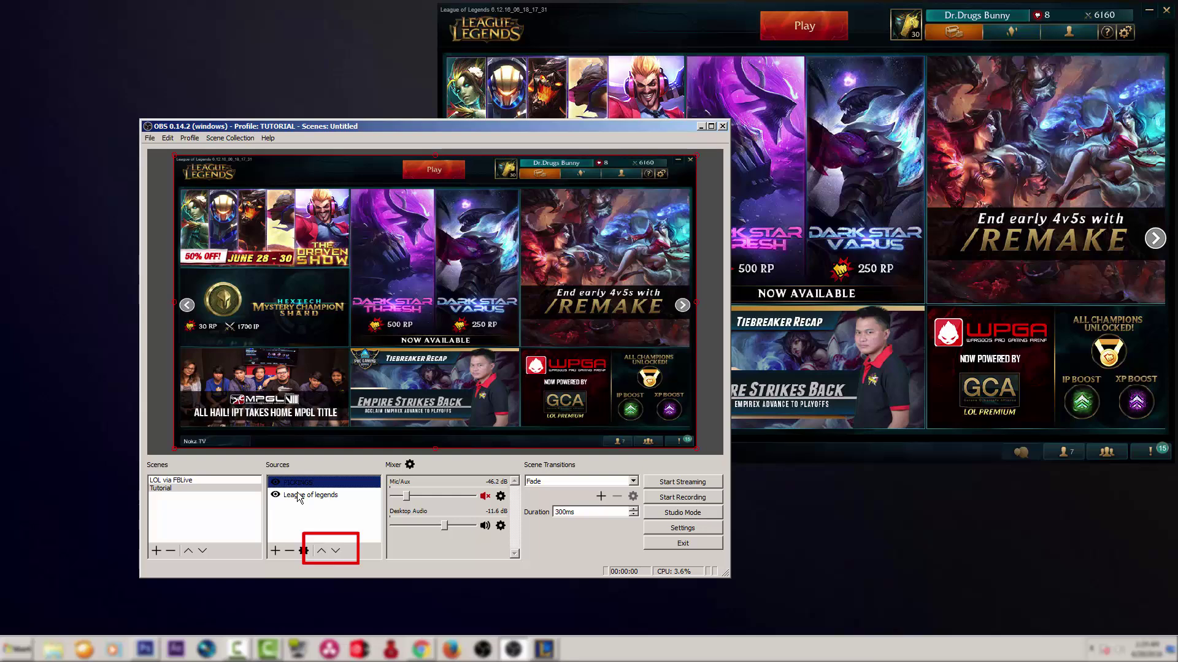
pyautogui.click(335, 551)
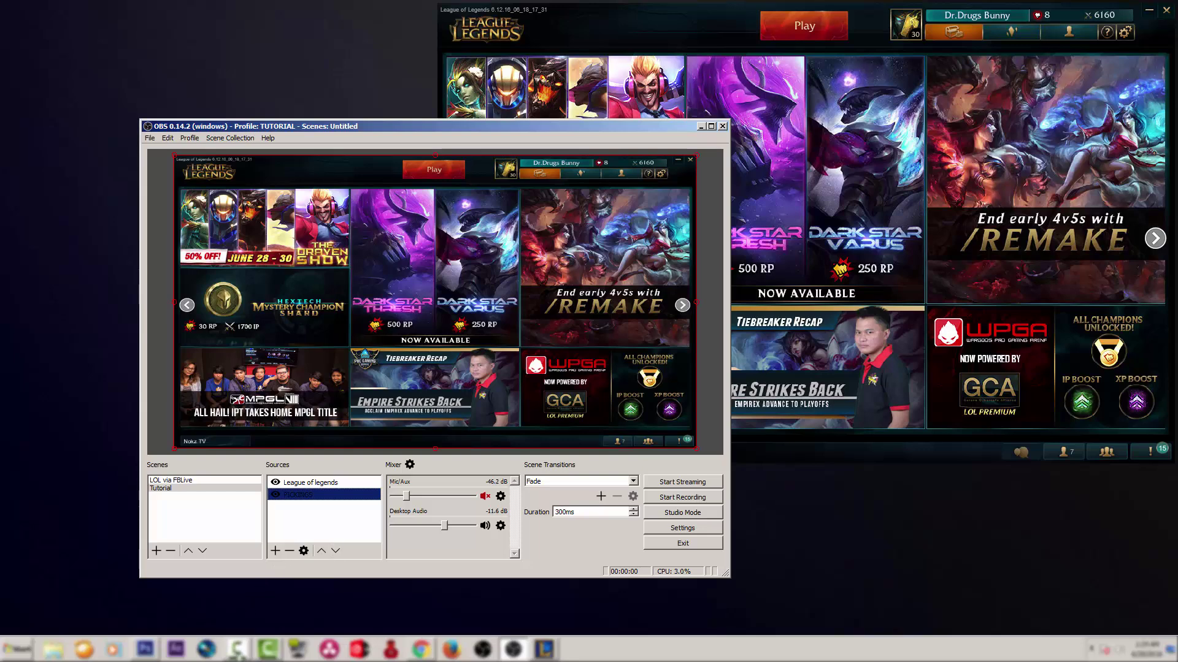
pyautogui.click(514, 649)
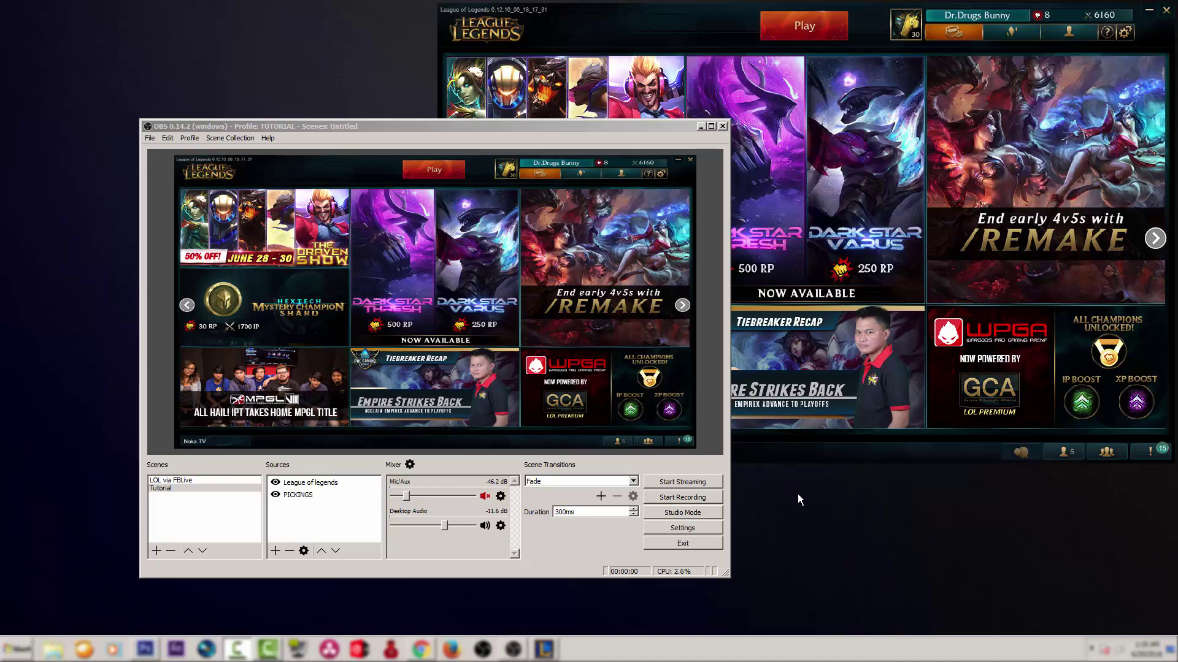
# - Create another custom game on Summoner's Rift in the League of Legends client with a bot on Team 2
pyautogui.click(804, 27)
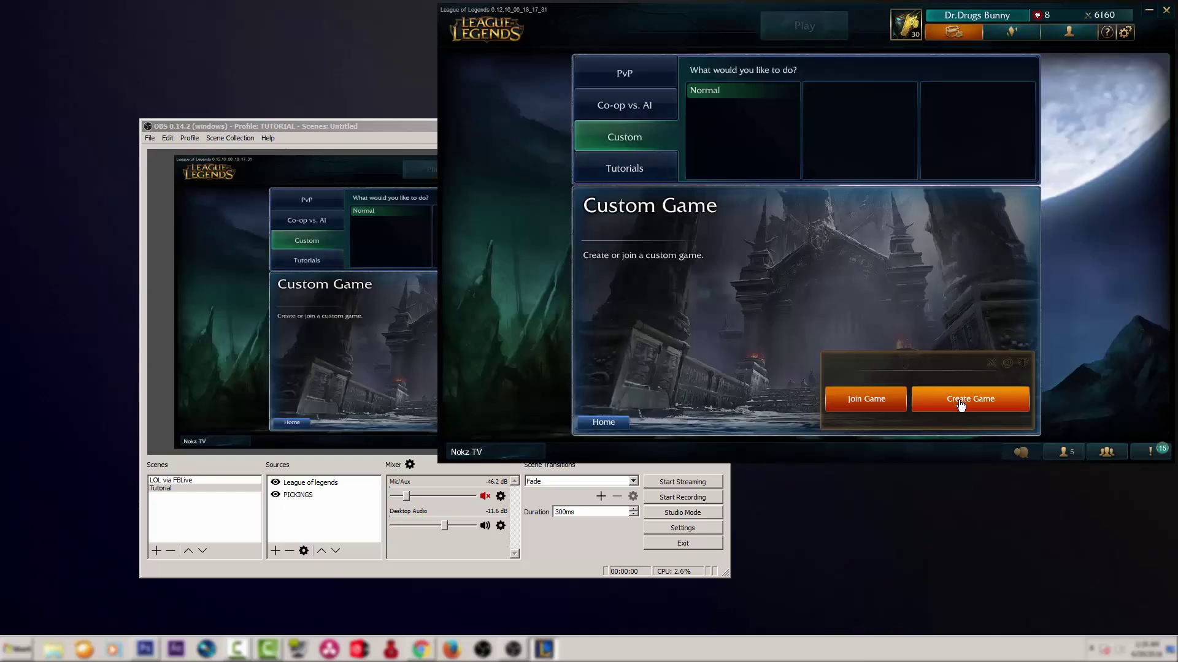
pyautogui.click(917, 393)
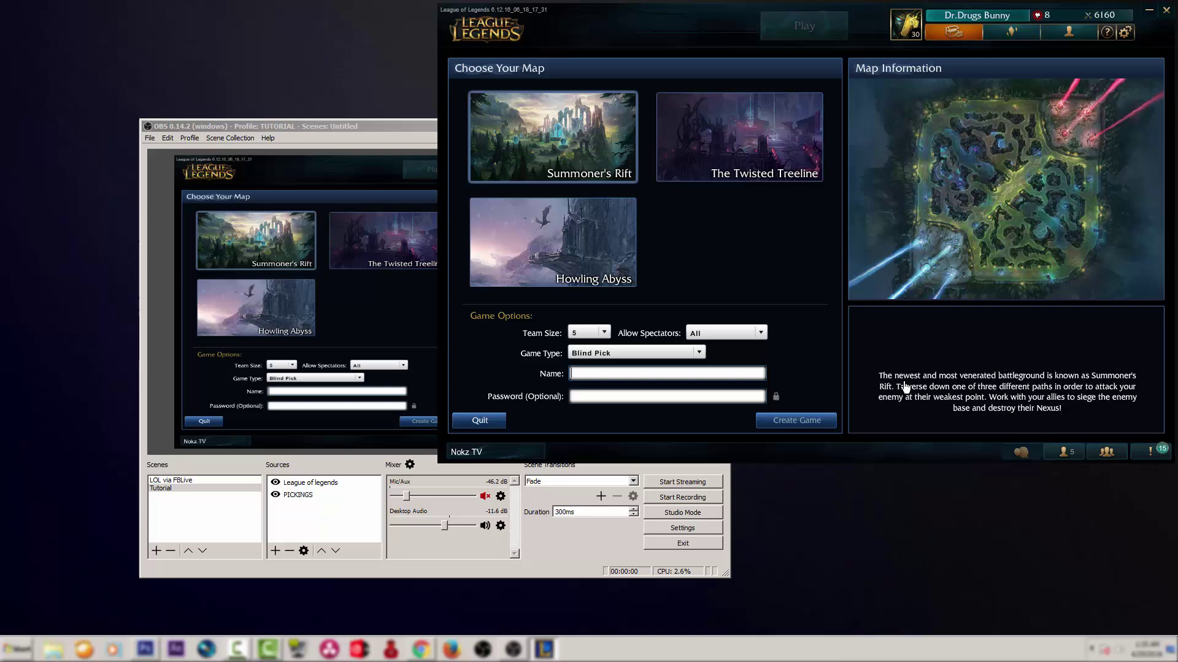
pyautogui.click(796, 420)
pyautogui.click(949, 92)
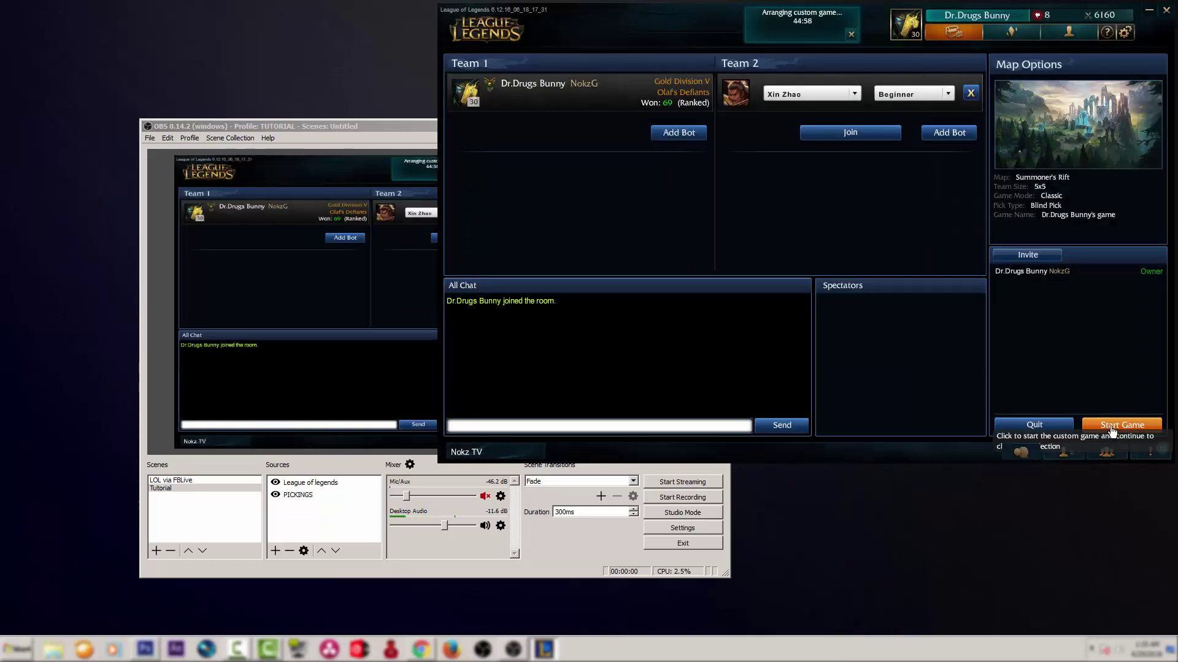
# - Start the new custom game and lock in Aatrox as the champion
pyautogui.click(1113, 425)
pyautogui.click(780, 287)
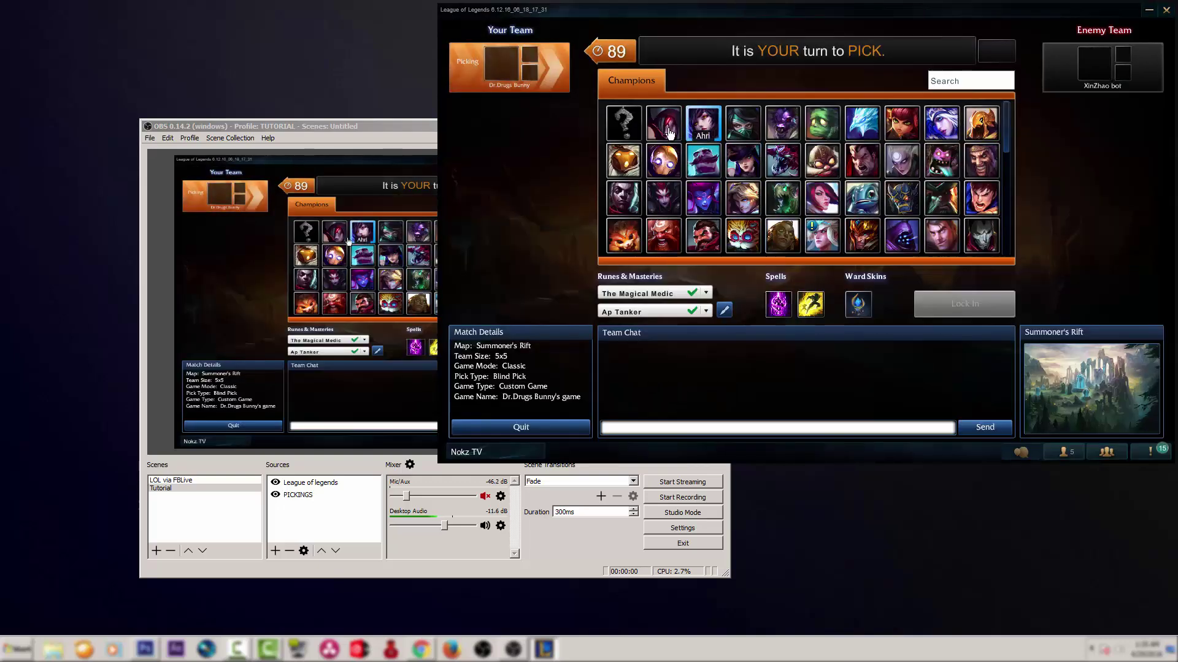
pyautogui.click(663, 123)
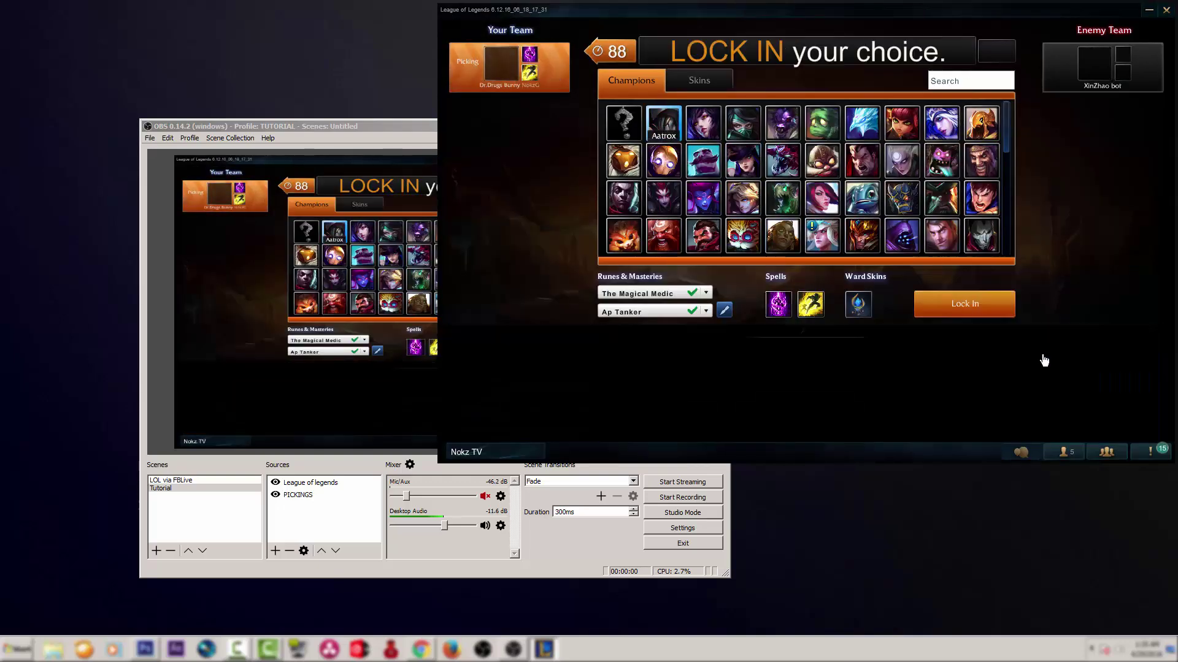
pyautogui.click(986, 314)
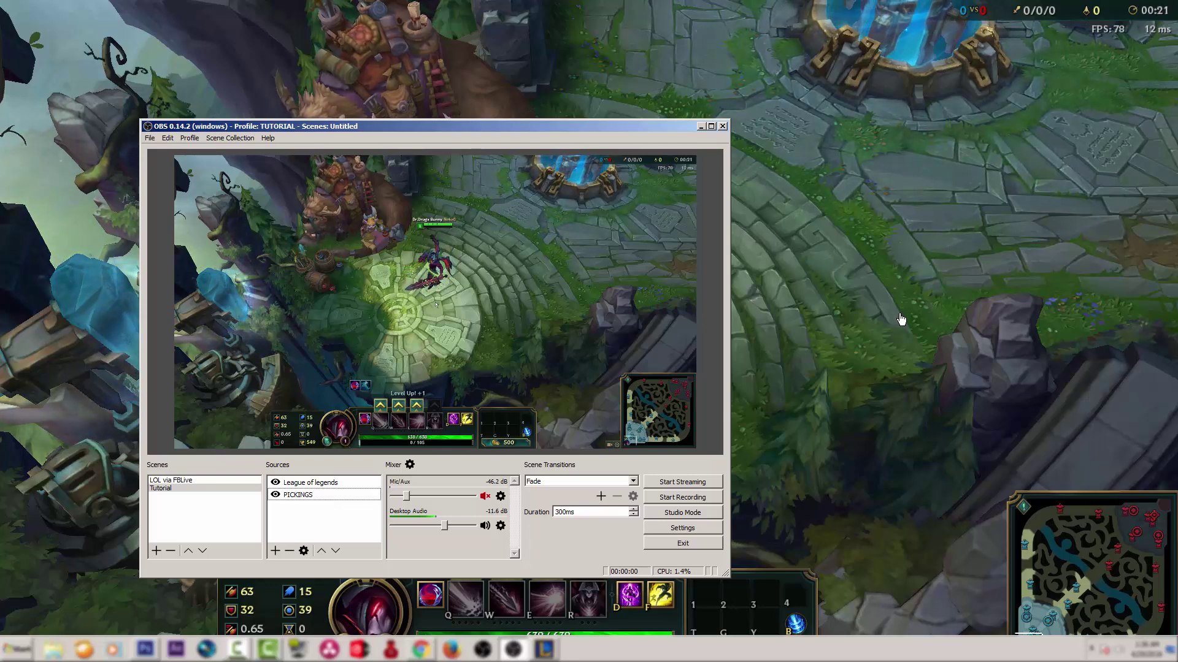
# - Switch between the running match and OBS to check the in-game capture in the preview
pyautogui.hotkey('alt', 'Tab')
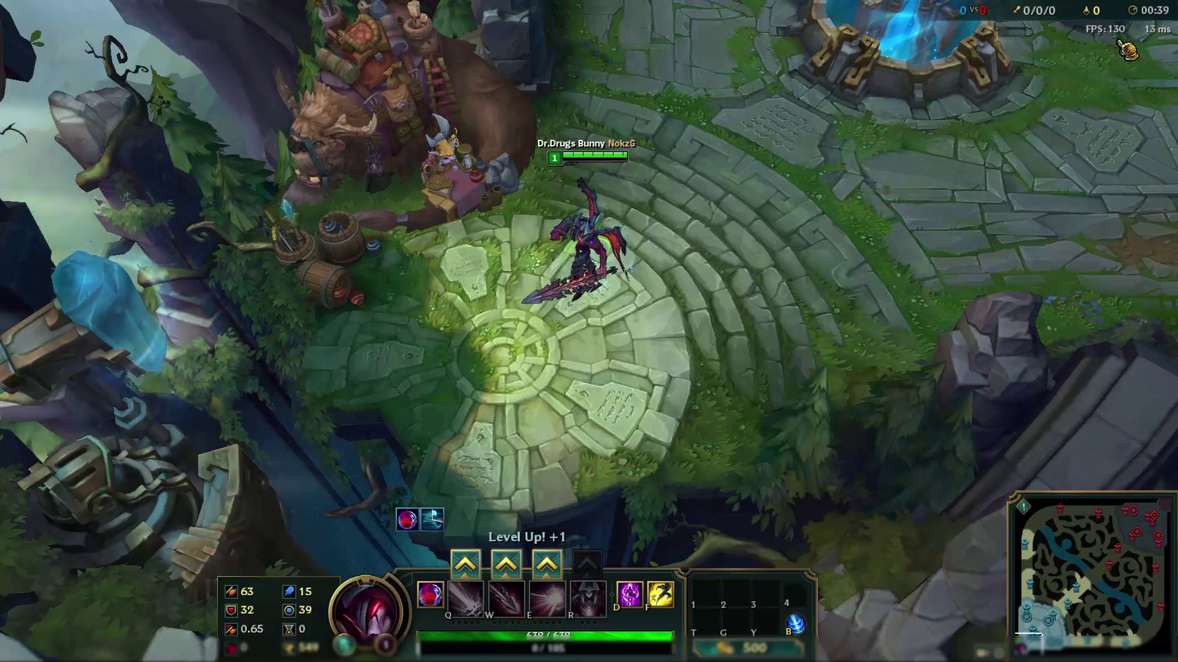
pyautogui.hotkey('alt', 'Tab')
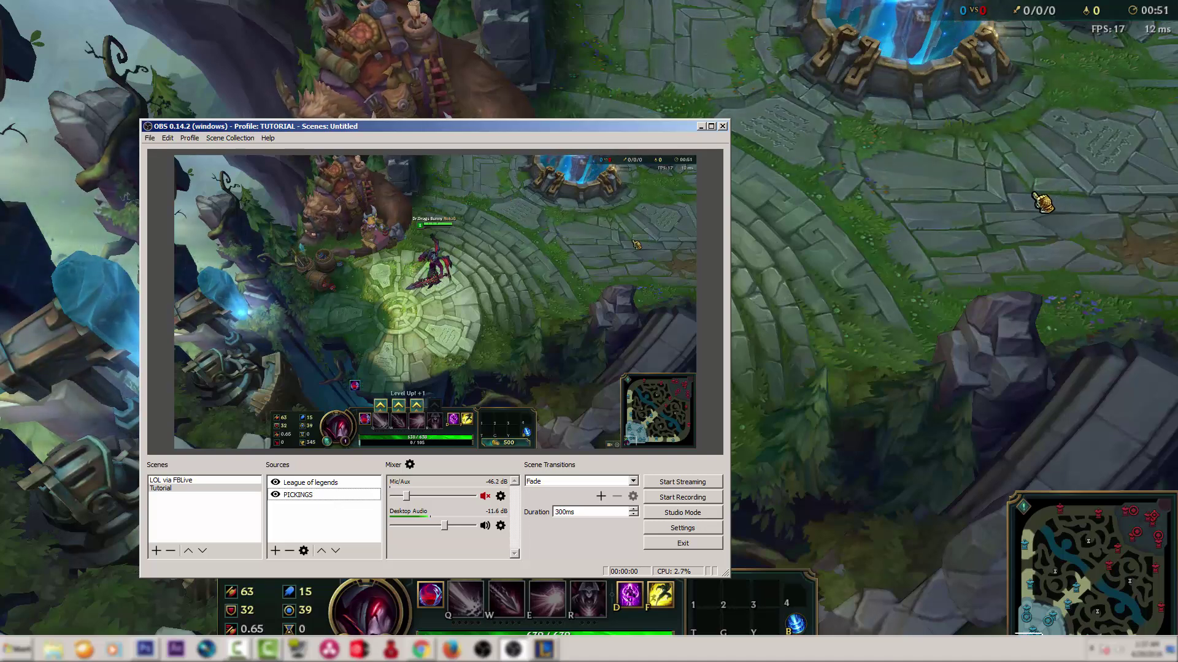
pyautogui.click(986, 218)
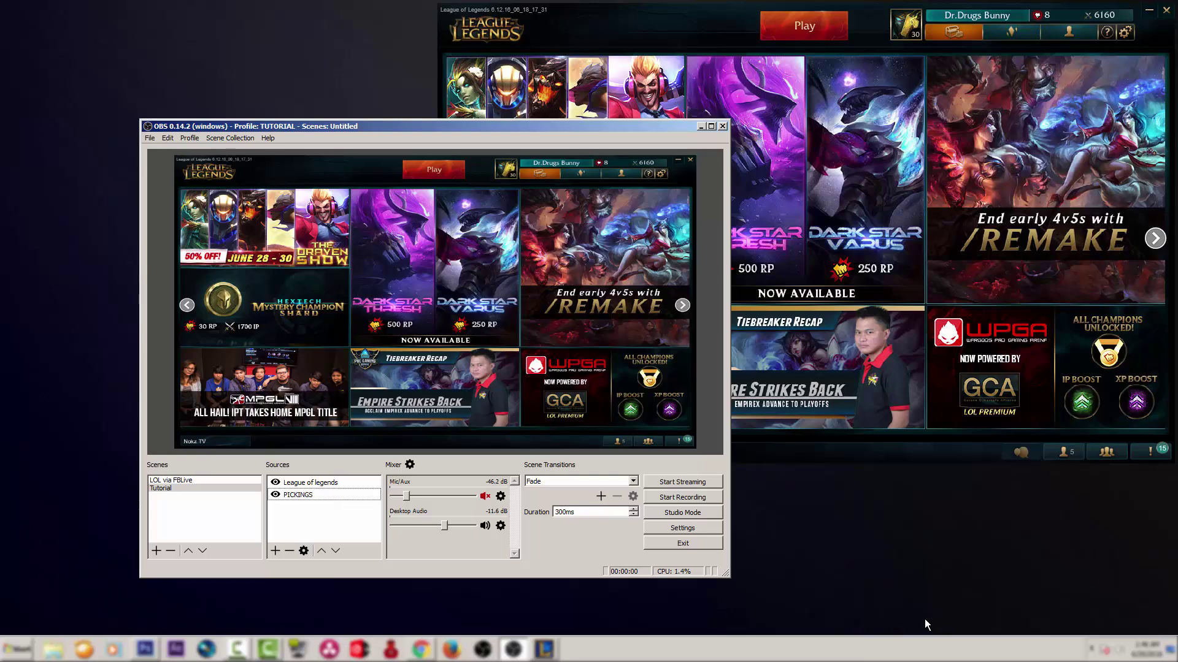
# - Switch to Chrome, translate the AnCMS Systems live-video page to English and go down to its Notifications section
pyautogui.click(420, 649)
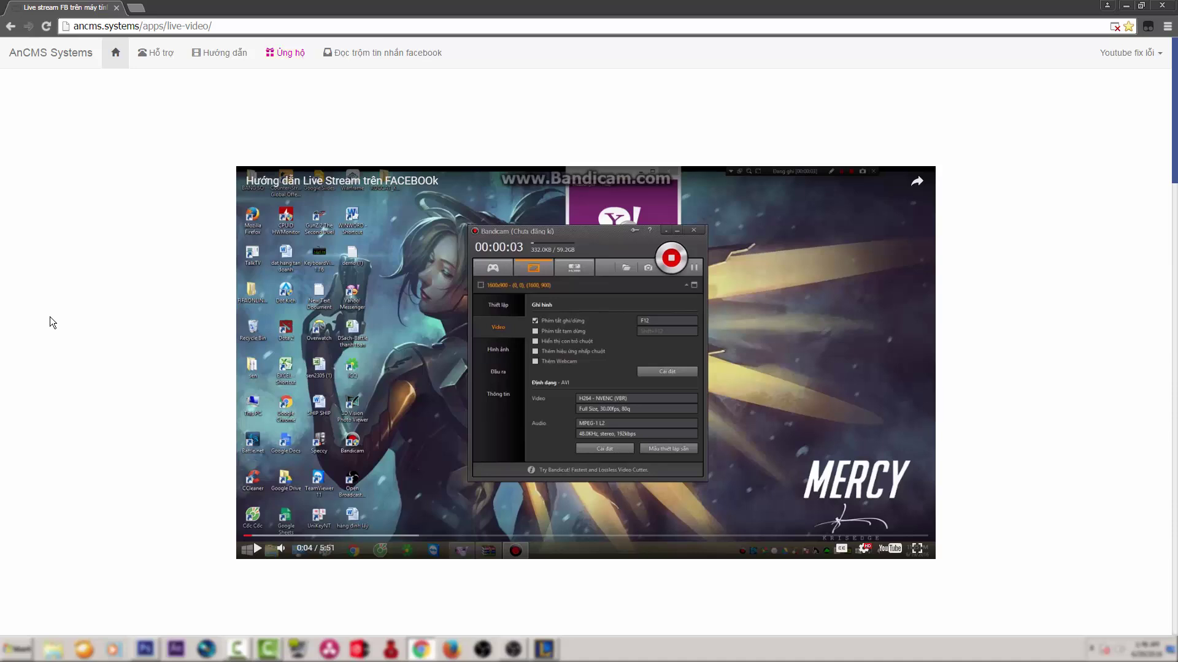
pyautogui.rightClick(169, 263)
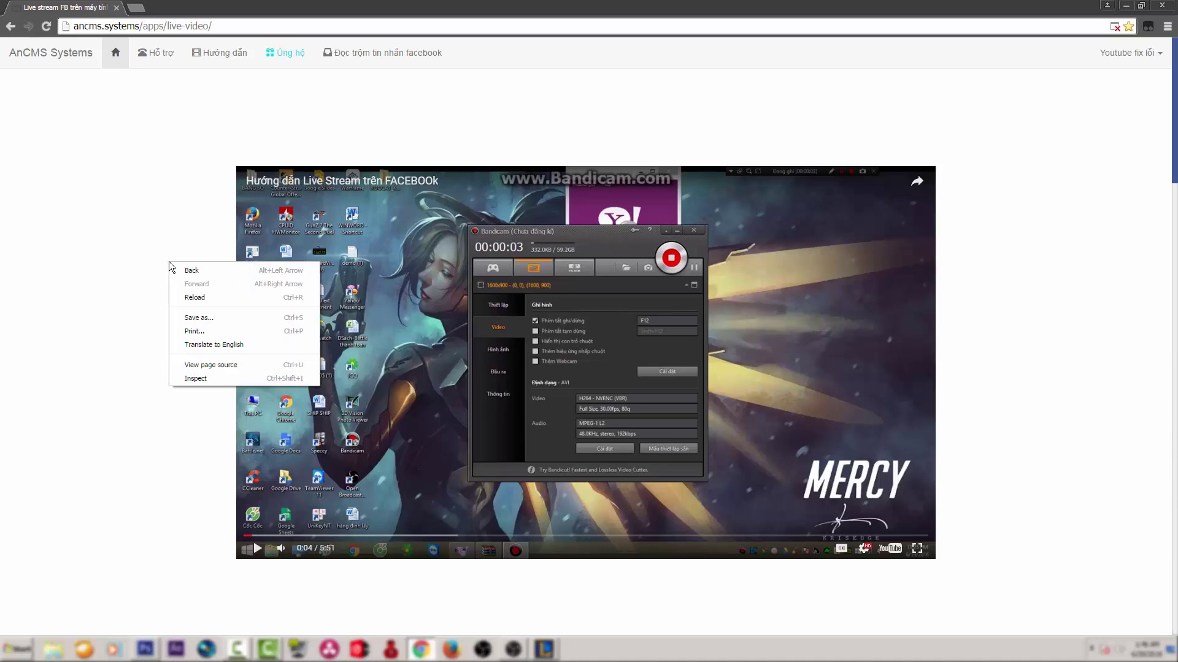
pyautogui.click(206, 341)
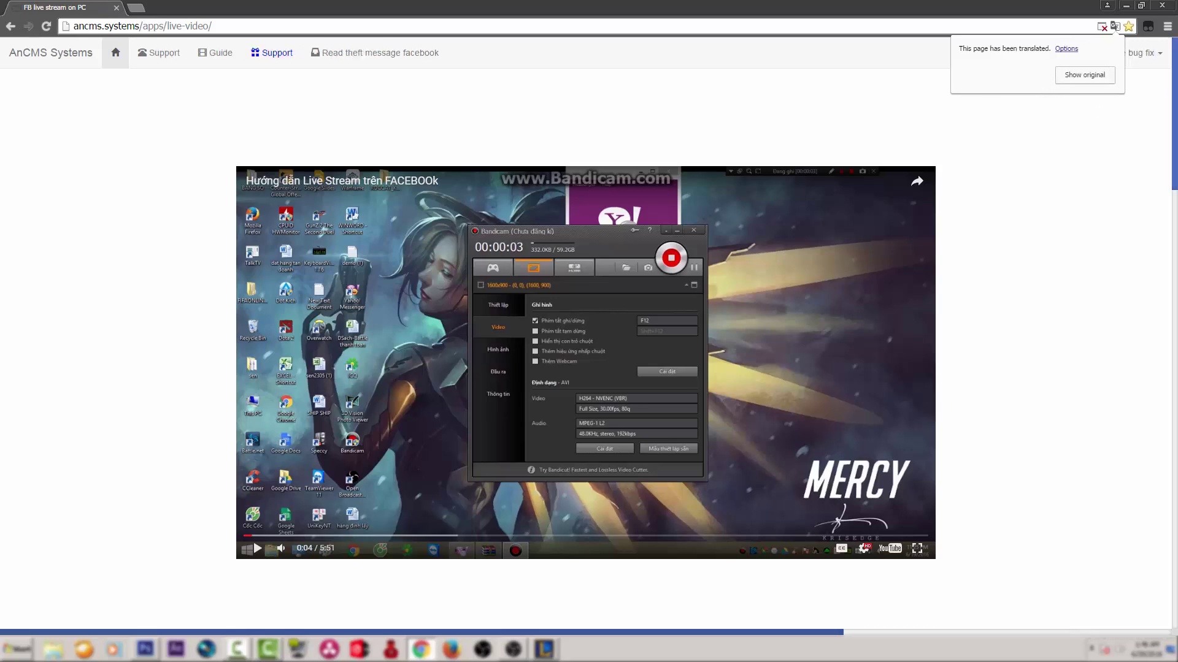
pyautogui.moveTo(1175, 99); pyautogui.dragTo(1170, 130)
pyautogui.scroll(-4, 1028, 255)
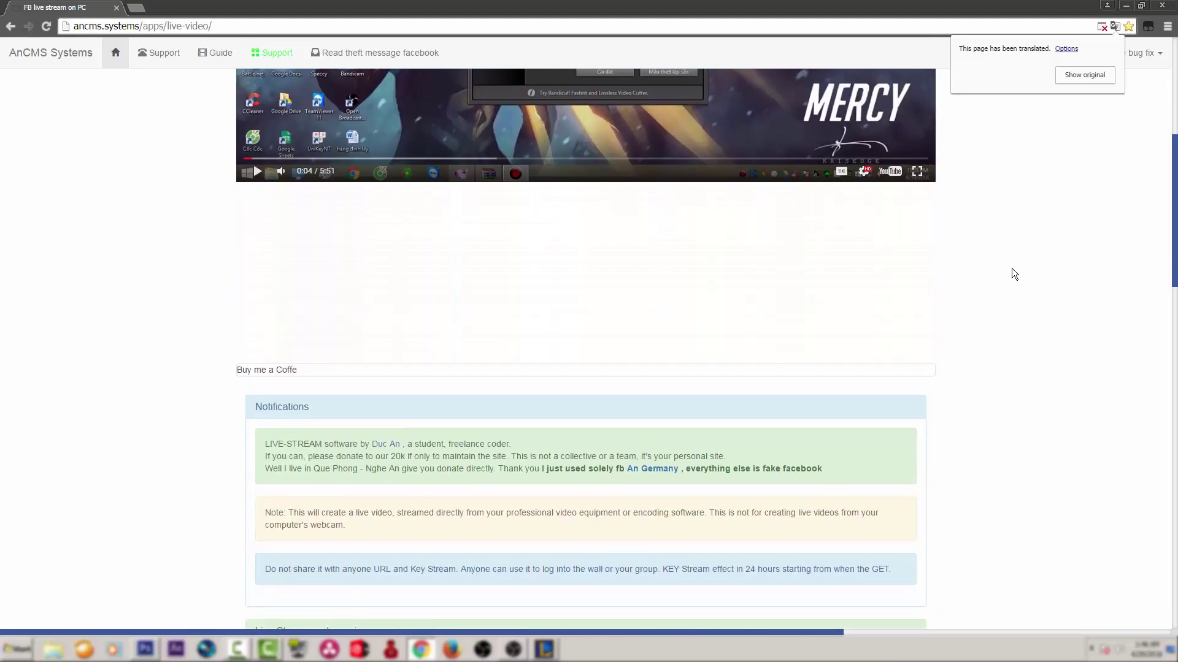